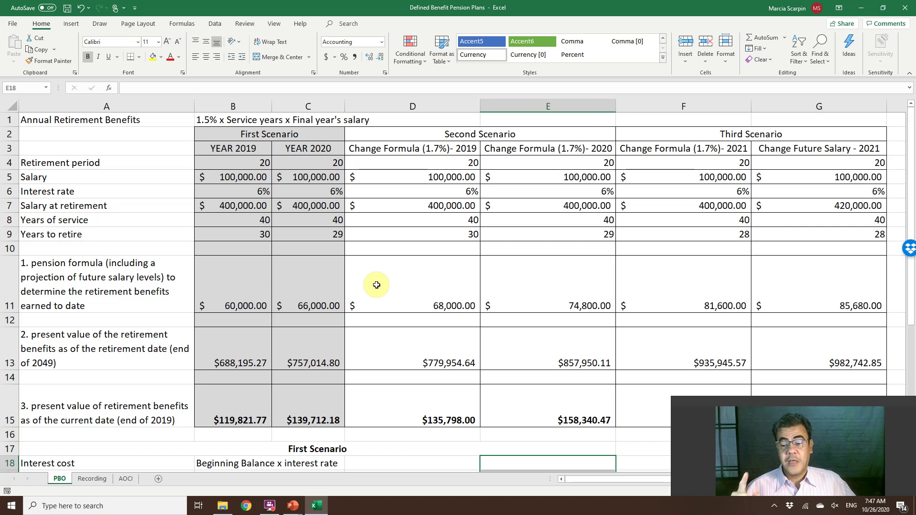
Step: Calculate the first scenario's interest cost in E18 with the formula +B15*C6
{"action": "scroll", "coordinate": [376, 285], "scroll_direction": "down", "scroll_amount": 1}
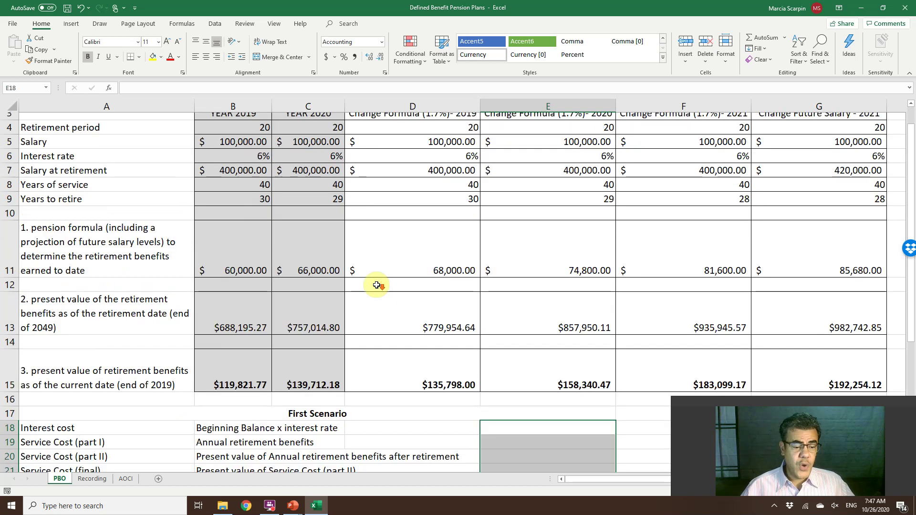
{"action": "left_click", "coordinate": [531, 421]}
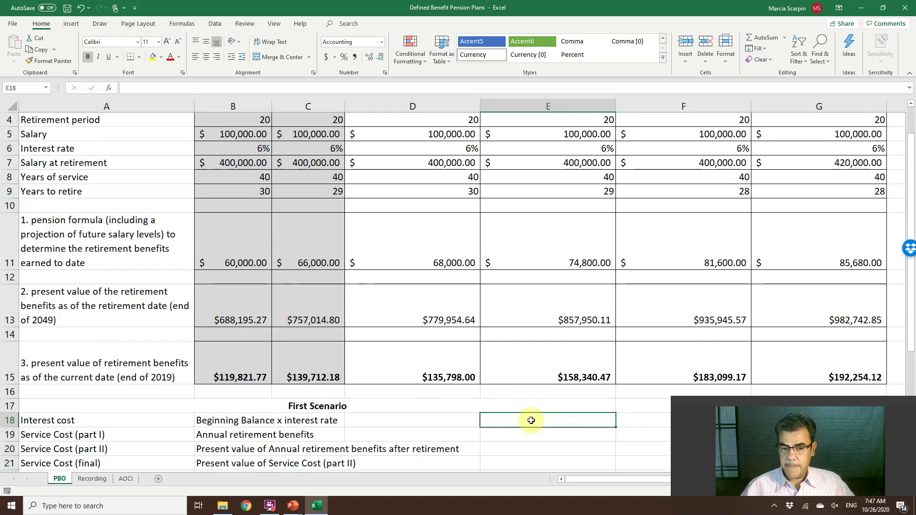
{"action": "type", "text": "+"}
{"action": "left_click", "coordinate": [232, 358]}
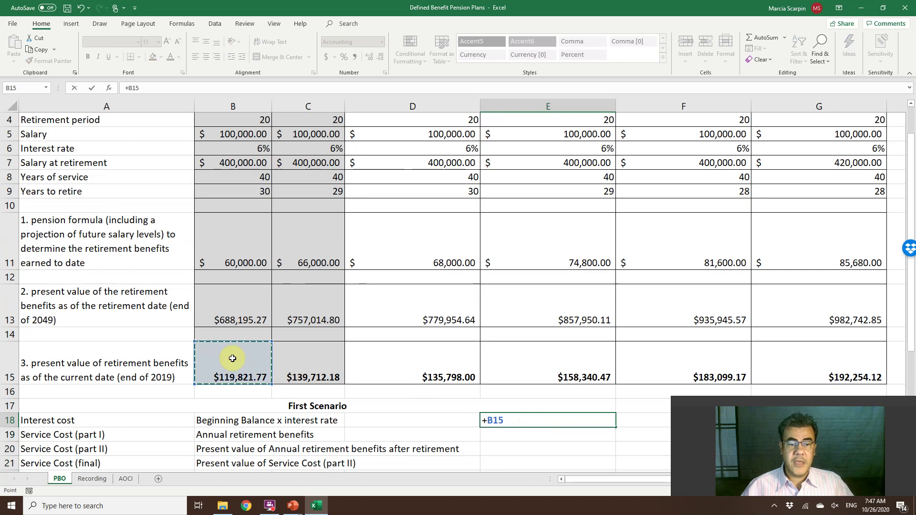
{"action": "type", "text": "*"}
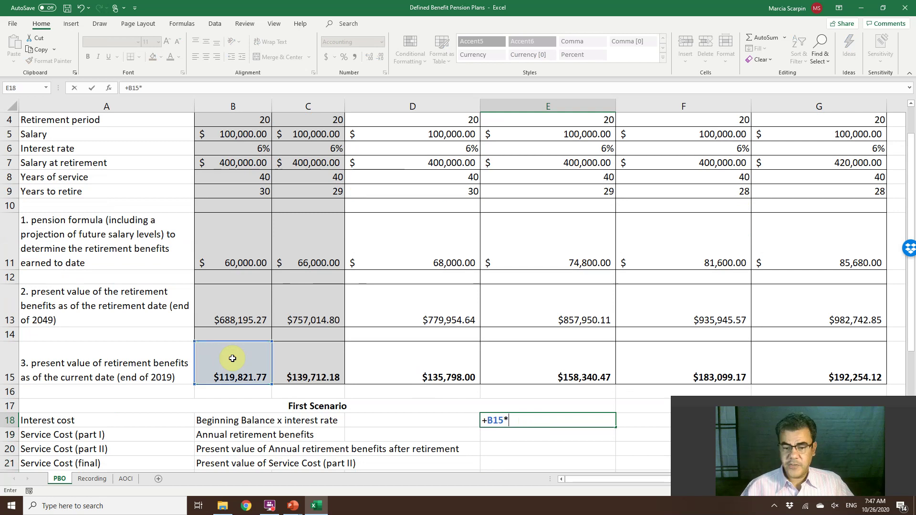
{"action": "left_click", "coordinate": [300, 144]}
{"action": "key", "text": "Return"}
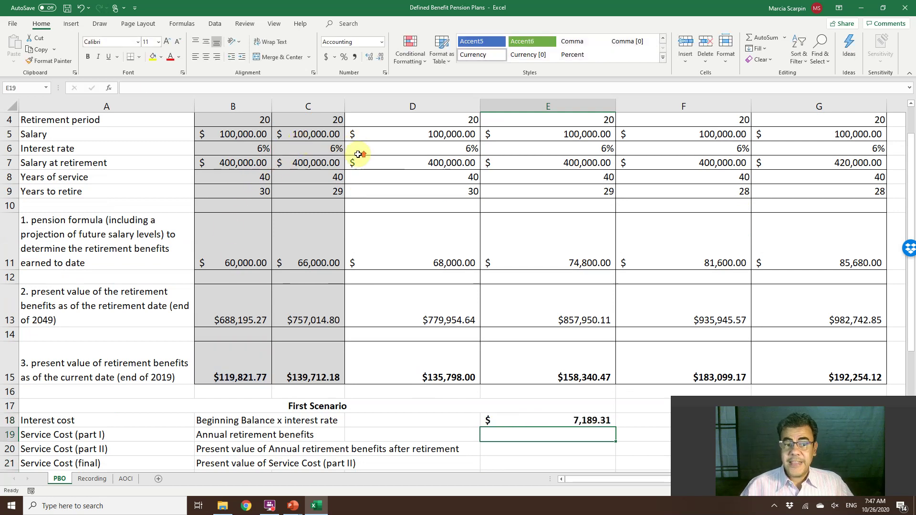
Step: Review the retirement salaries in B7:C7, the interest cost in E18 and the total in E22
{"action": "scroll", "coordinate": [357, 154], "scroll_direction": "up", "scroll_amount": 1}
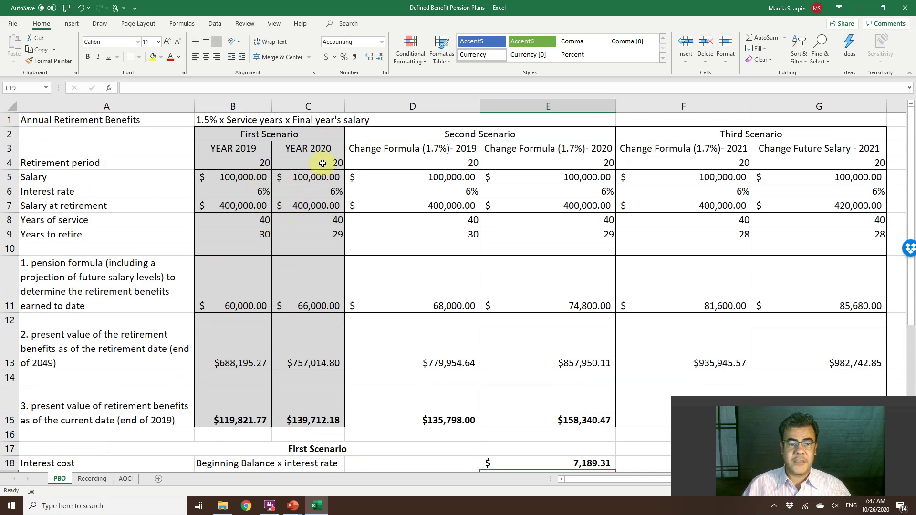
{"action": "left_click_drag", "start_coordinate": [245, 205], "coordinate": [283, 205]}
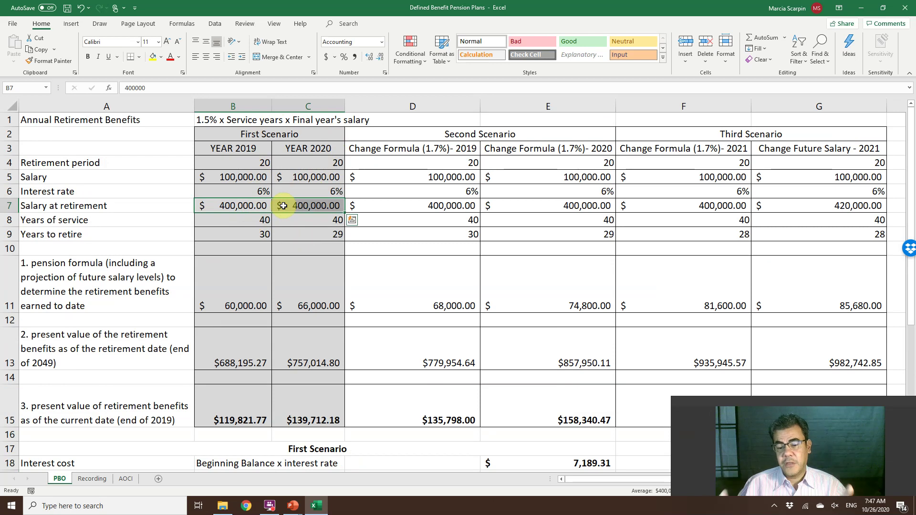
{"action": "scroll", "coordinate": [377, 379], "scroll_direction": "down", "scroll_amount": 2}
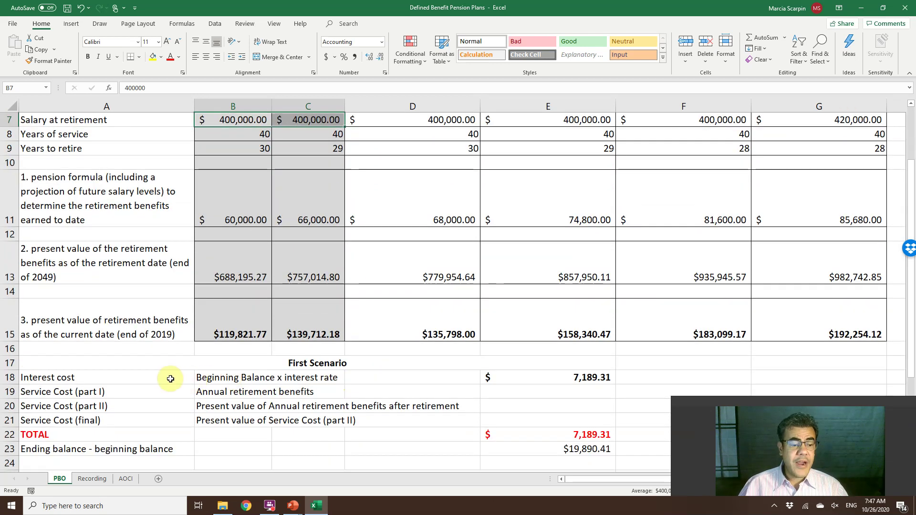
{"action": "left_click", "coordinate": [562, 377]}
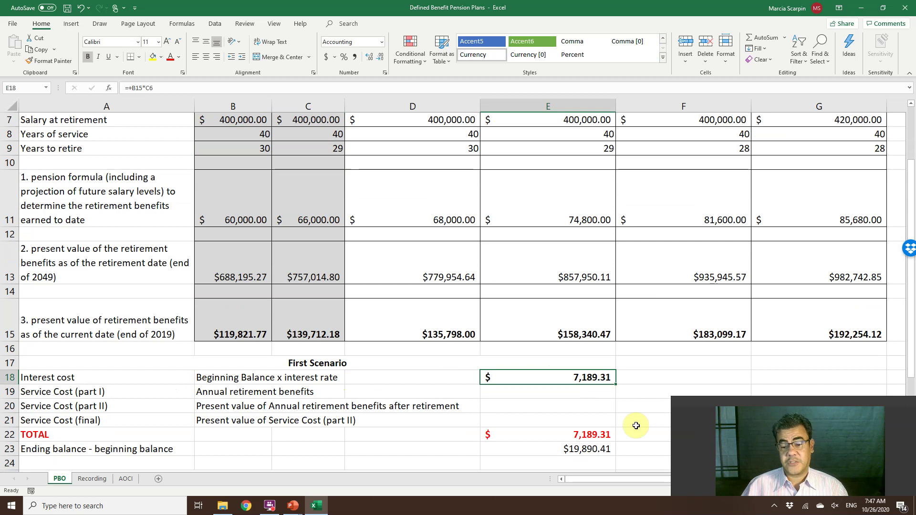
{"action": "left_click", "coordinate": [567, 436]}
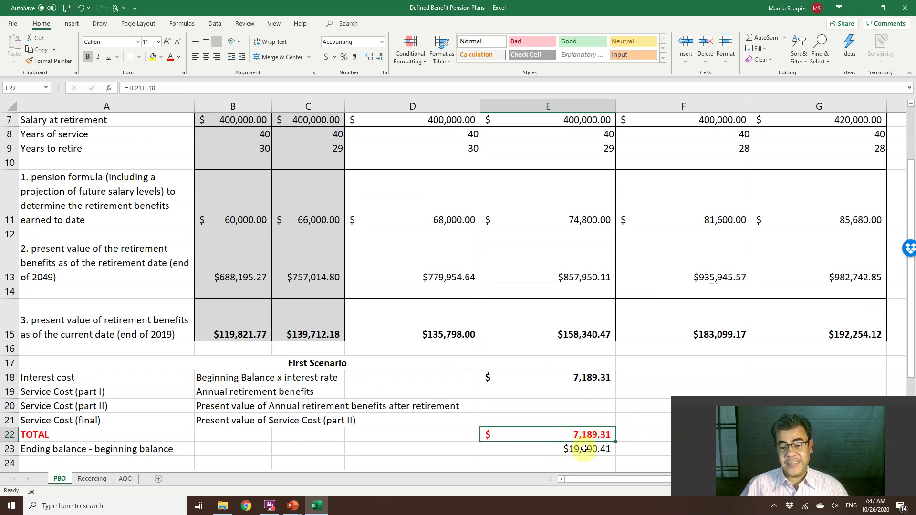
{"action": "left_click", "coordinate": [581, 391]}
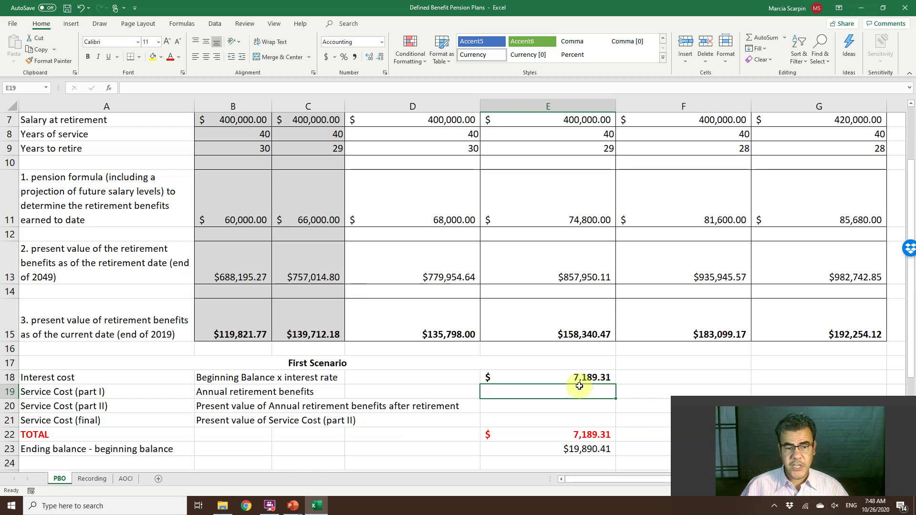
{"action": "type", "text": "+"}
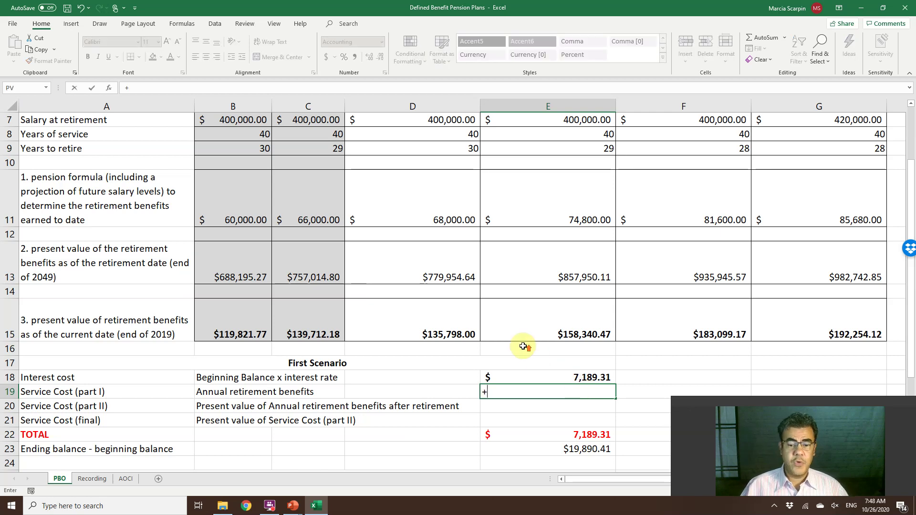
{"action": "scroll", "coordinate": [523, 344], "scroll_direction": "up", "scroll_amount": 1}
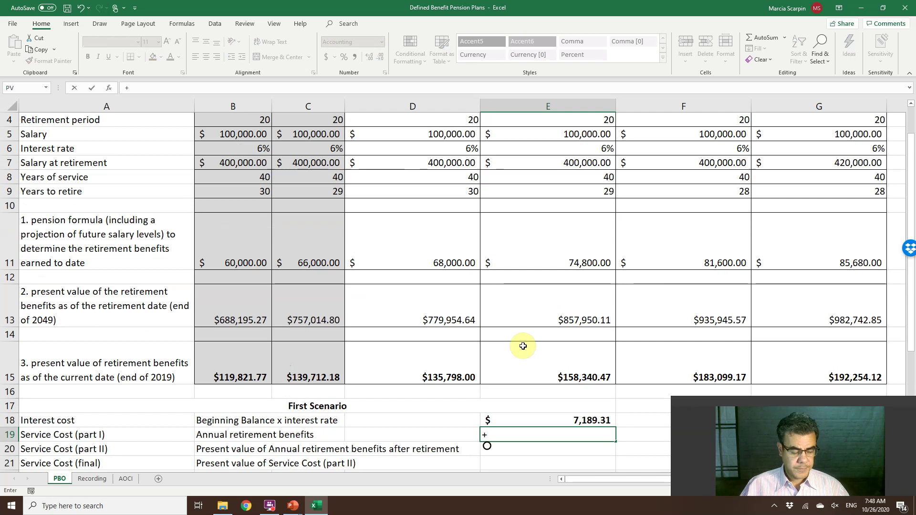
{"action": "key", "text": "Escape"}
Step: Undo the clearing of the first scenario's cost cells and check the annual retirement benefits formula in E19
{"action": "key", "text": "ctrl+z"}
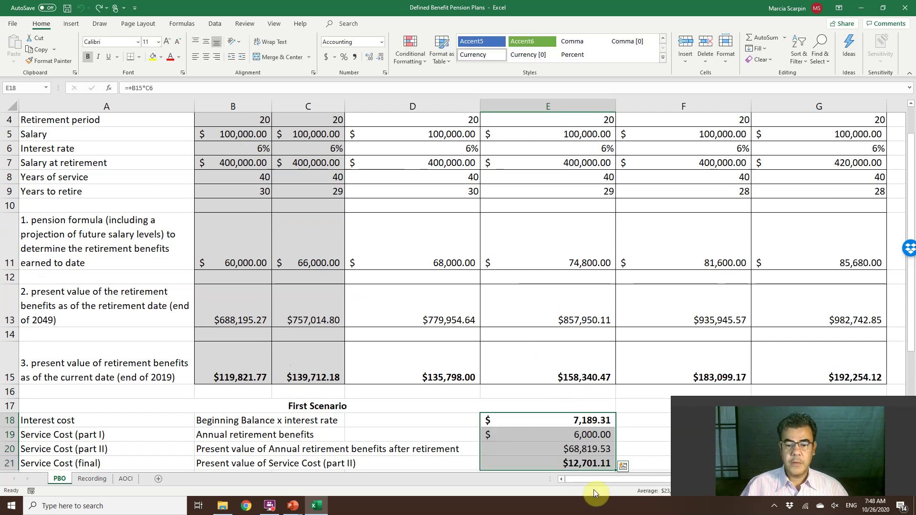
{"action": "key", "text": "ctrl+y"}
{"action": "left_click", "coordinate": [580, 432]}
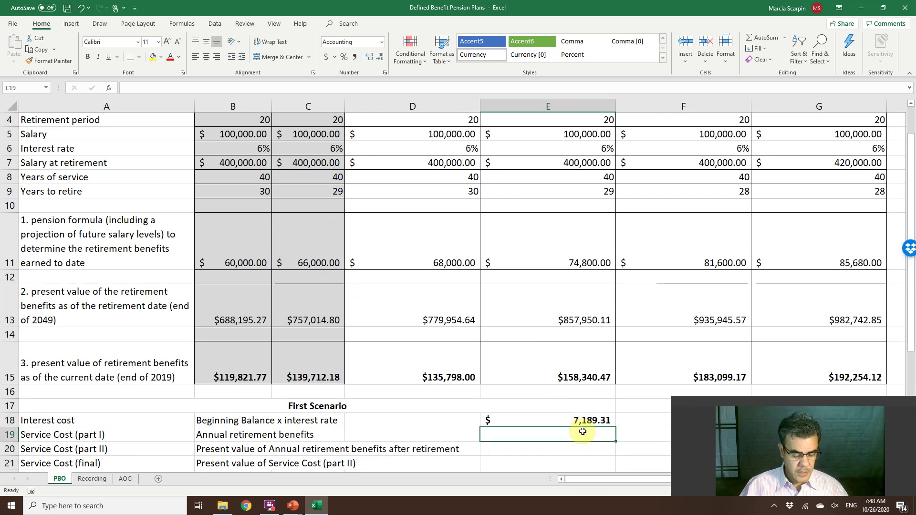
{"action": "key", "text": "ctrl+z"}
{"action": "left_click", "coordinate": [583, 432]}
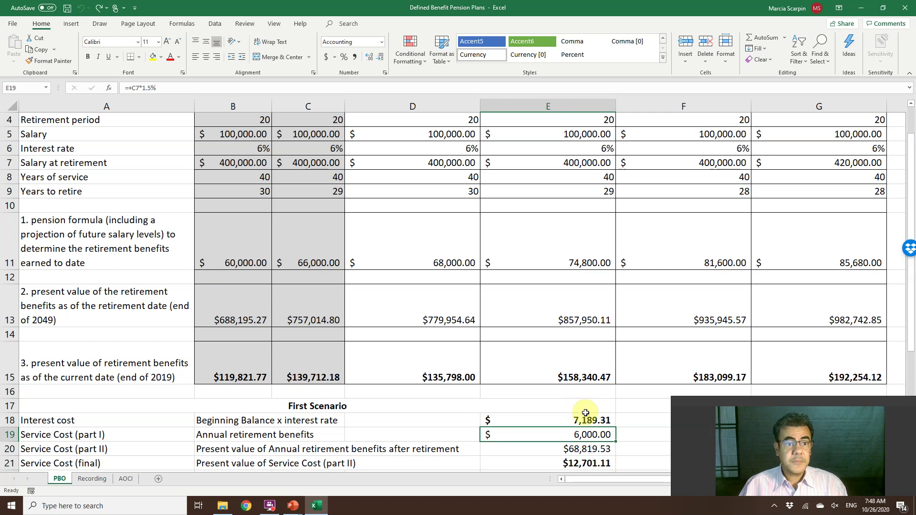
Step: Empty the service cost cells E19:E21 again, keeping the interest cost formula in E18
{"action": "left_click", "coordinate": [584, 419]}
{"action": "key", "text": "shift+Down"}
{"action": "key", "text": "shift+Down"}
{"action": "key", "text": "shift+Down"}
{"action": "key", "text": "Delete"}
{"action": "key", "text": "ctrl+z"}
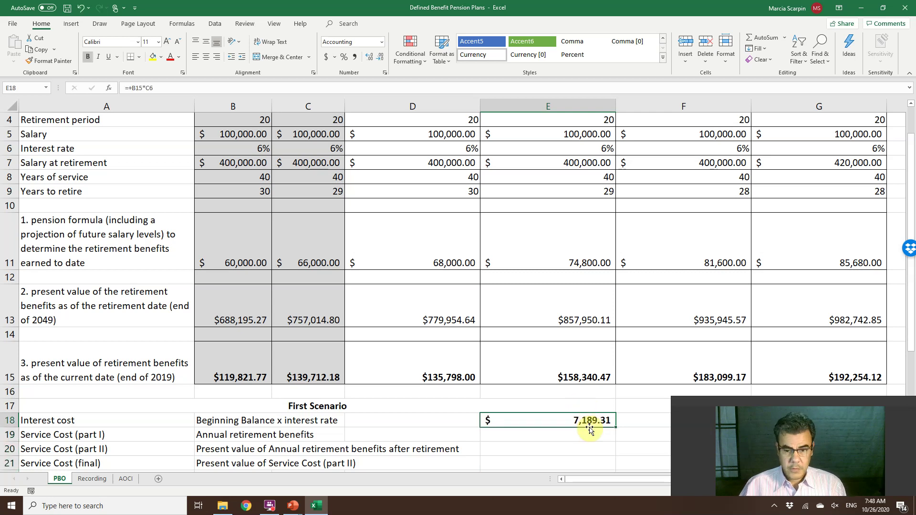
Step: Try calculating the annual retirement benefits in E19 as +B11*1.5%, and undo back to the original service cost formulas
{"action": "left_click", "coordinate": [590, 434]}
{"action": "type", "text": "+"}
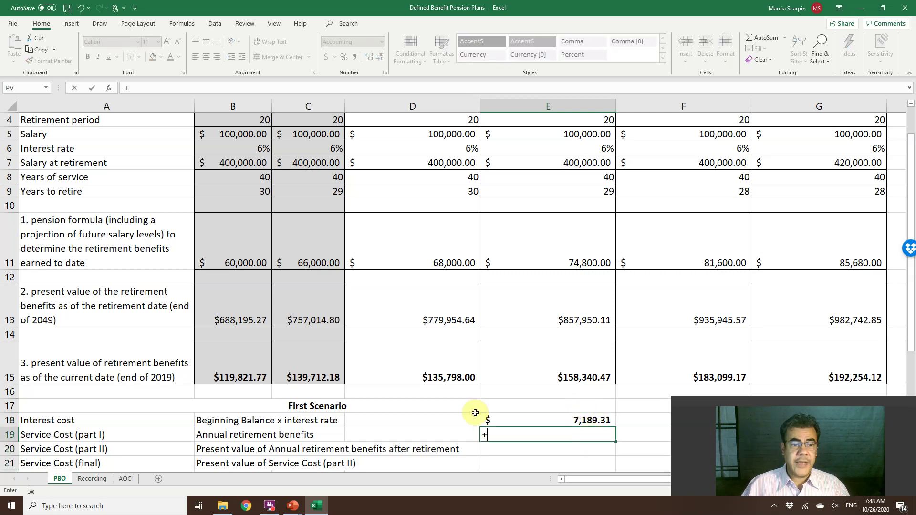
{"action": "left_click", "coordinate": [267, 251]}
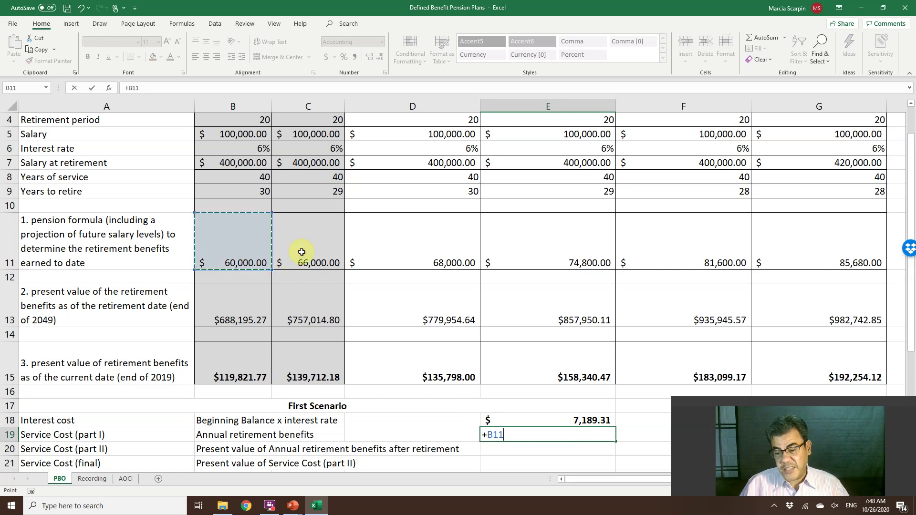
{"action": "type", "text": "*1.5%"}
{"action": "key", "text": "Return"}
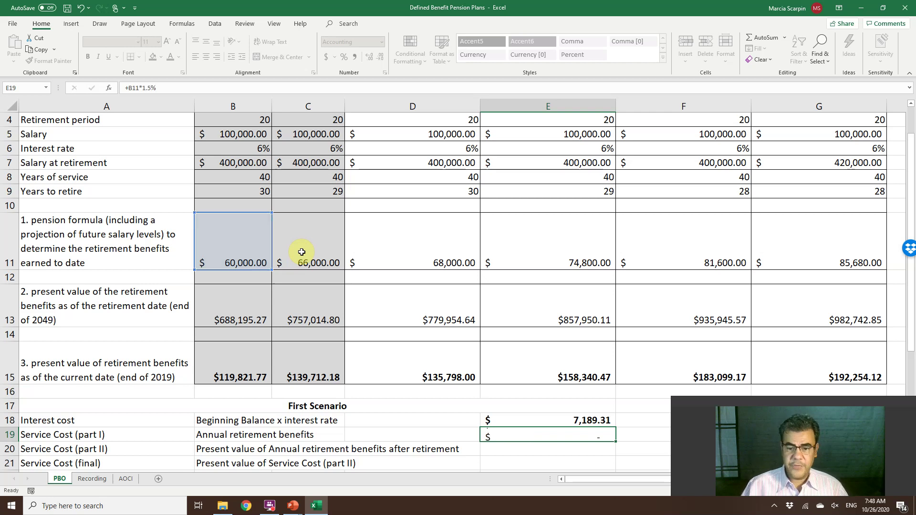
{"action": "key", "text": "Up"}
{"action": "key", "text": "Up"}
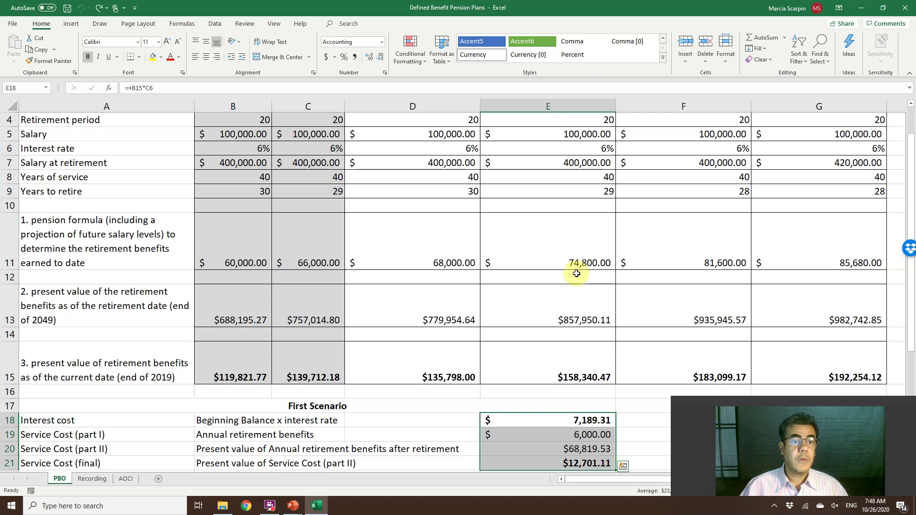
Step: Inspect the original annual retirement benefits formula in E19 without changing it
{"action": "left_click", "coordinate": [534, 431]}
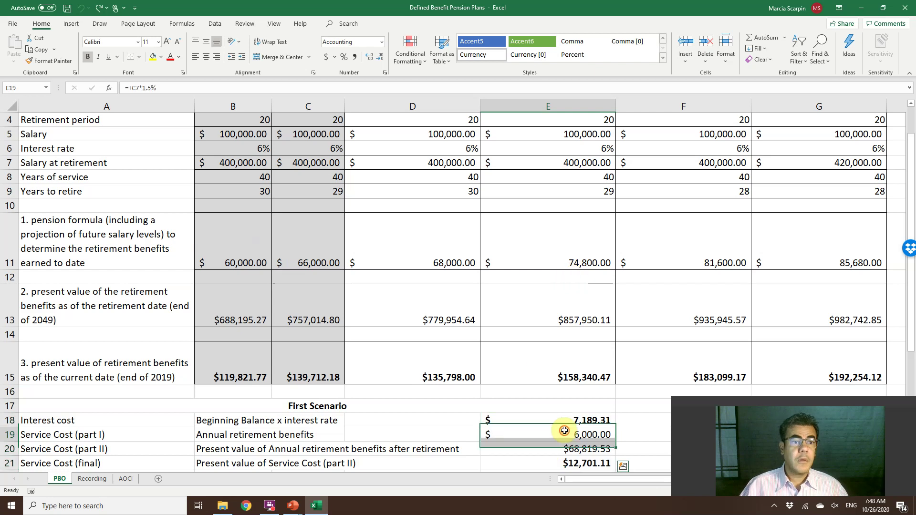
{"action": "double_click", "coordinate": [565, 431]}
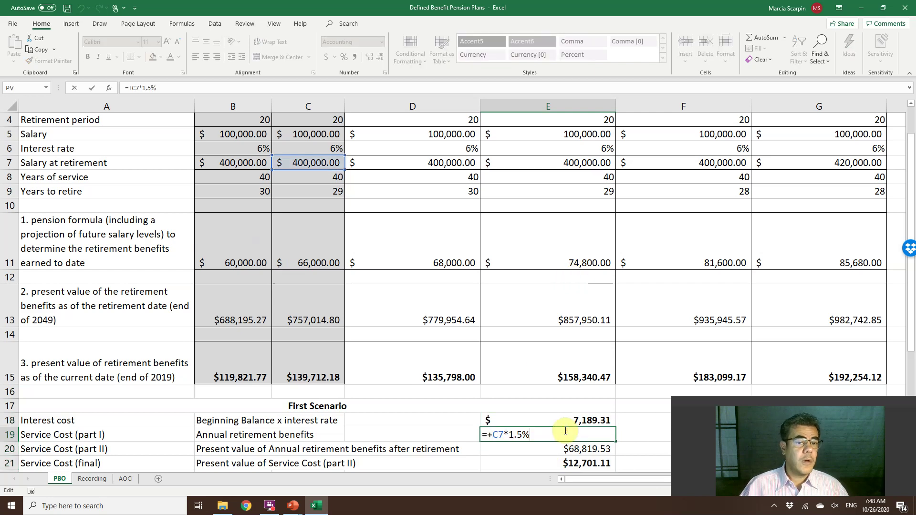
{"action": "key", "text": "Escape"}
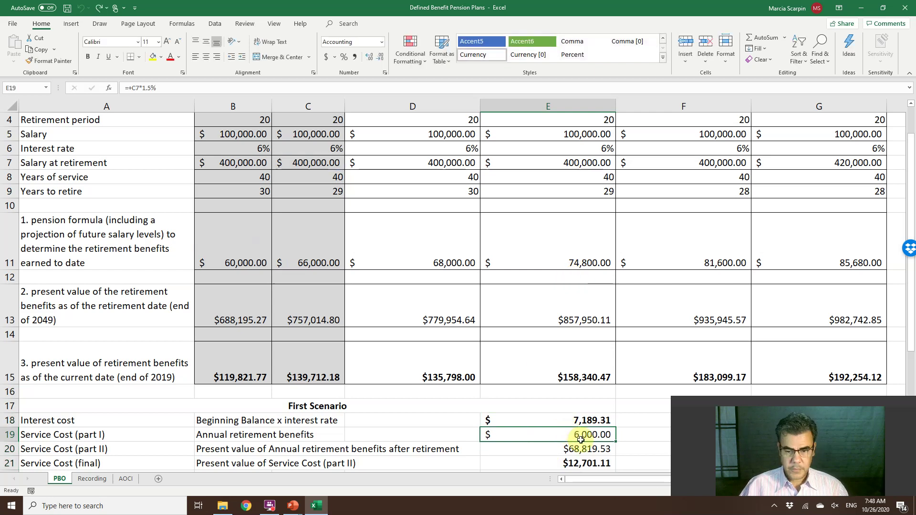
Step: Clear the three service cost cells E19:E21 in the first scenario
{"action": "left_click_drag", "start_coordinate": [581, 435], "coordinate": [579, 461]}
{"action": "key", "text": "Delete"}
{"action": "left_click", "coordinate": [579, 423]}
{"action": "left_click", "coordinate": [579, 431]}
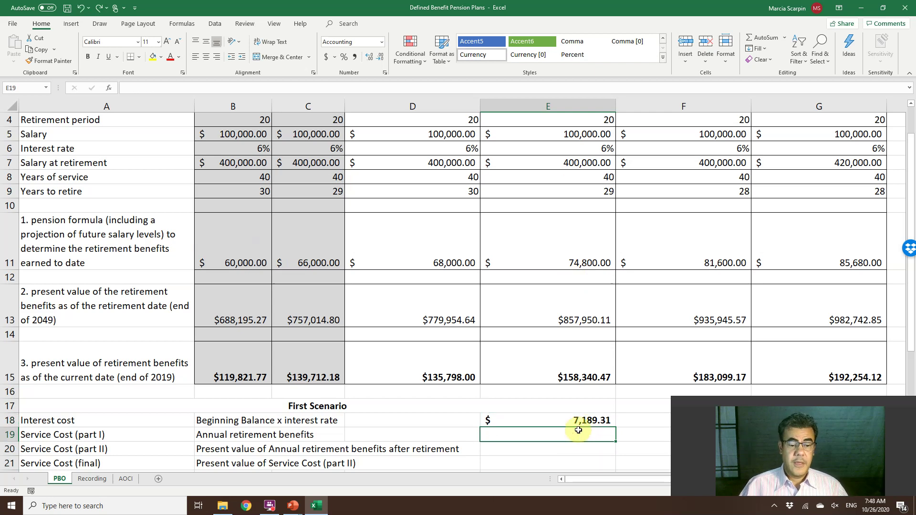
Step: Calculate Service Cost (part I) in E19 with the formula +C7*1.5%, and select the cell to review it
{"action": "type", "text": "+"}
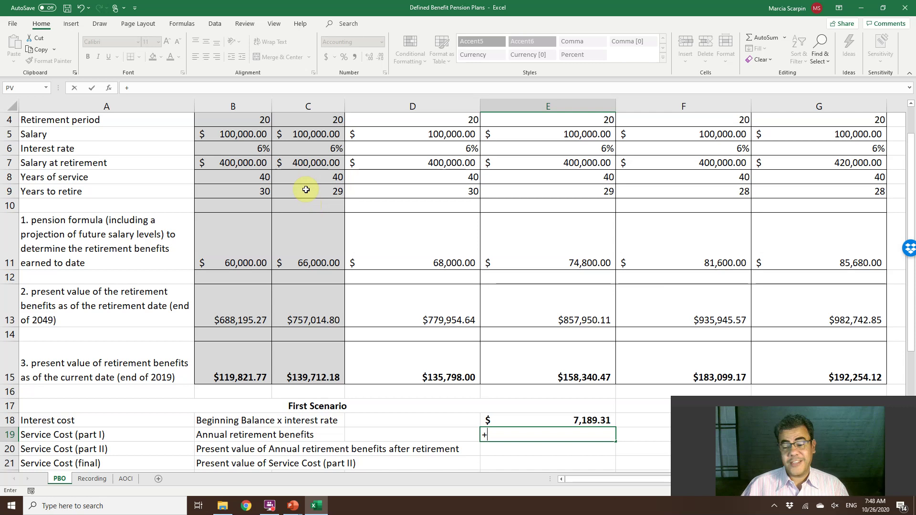
{"action": "left_click", "coordinate": [307, 164]}
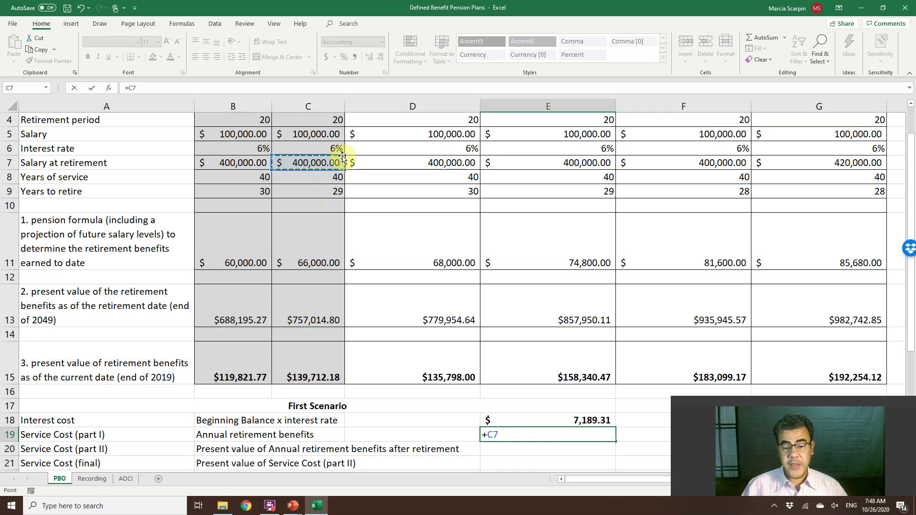
{"action": "type", "text": "*"}
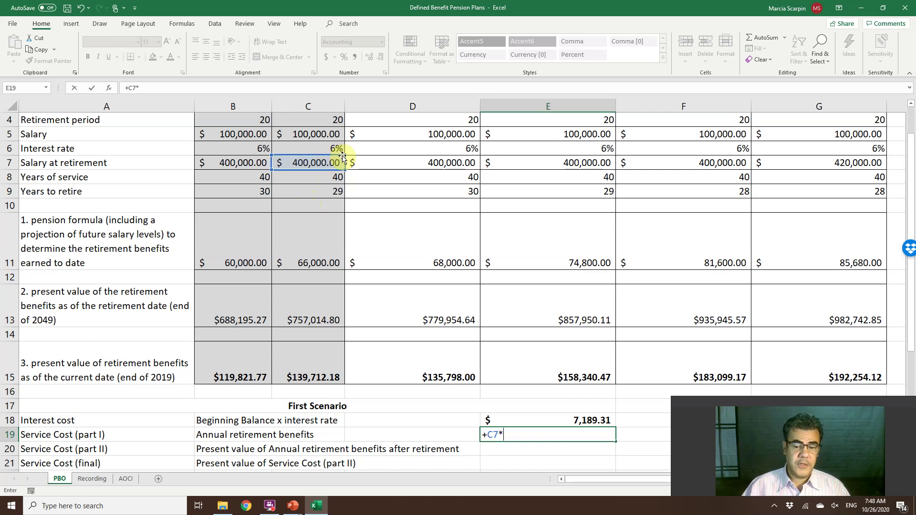
{"action": "scroll", "coordinate": [349, 204], "scroll_direction": "up", "scroll_amount": 1}
{"action": "scroll", "coordinate": [359, 244], "scroll_direction": "down", "scroll_amount": 1}
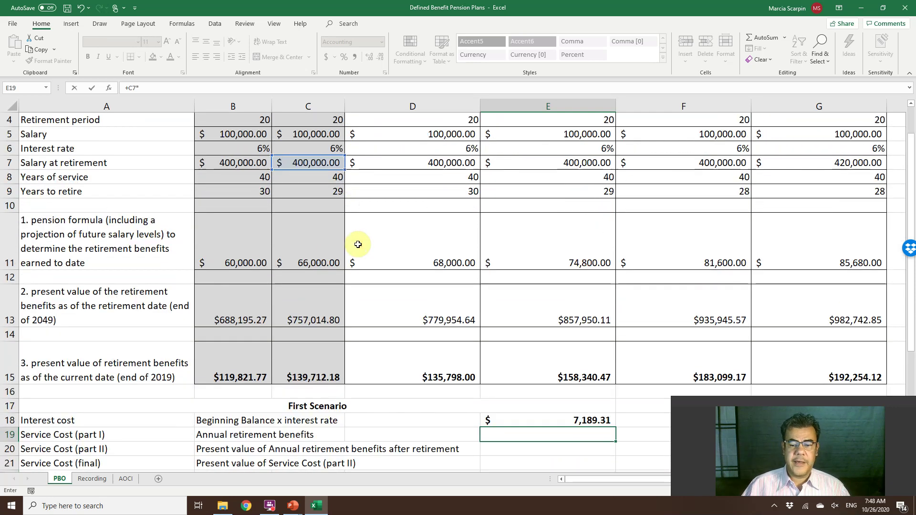
{"action": "scroll", "coordinate": [358, 244], "scroll_direction": "up", "scroll_amount": 1}
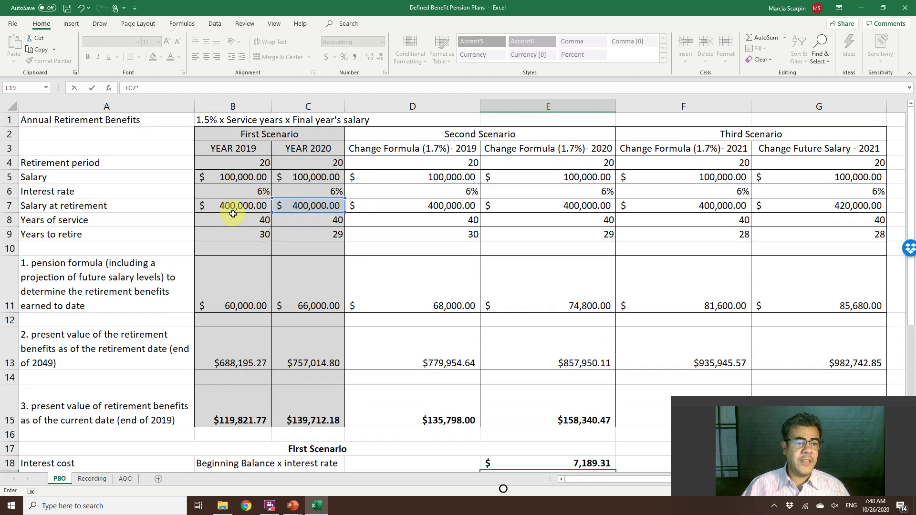
{"action": "type", "text": "1.5"}
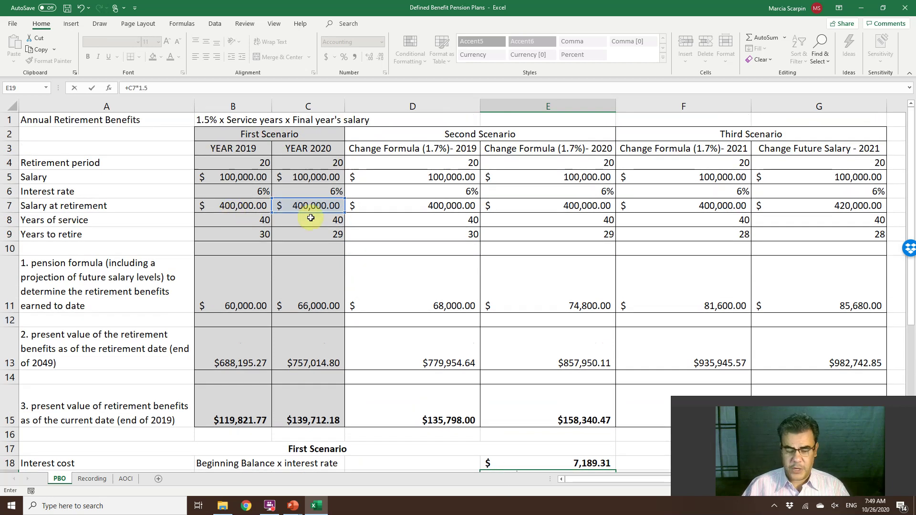
{"action": "key", "text": "Return"}
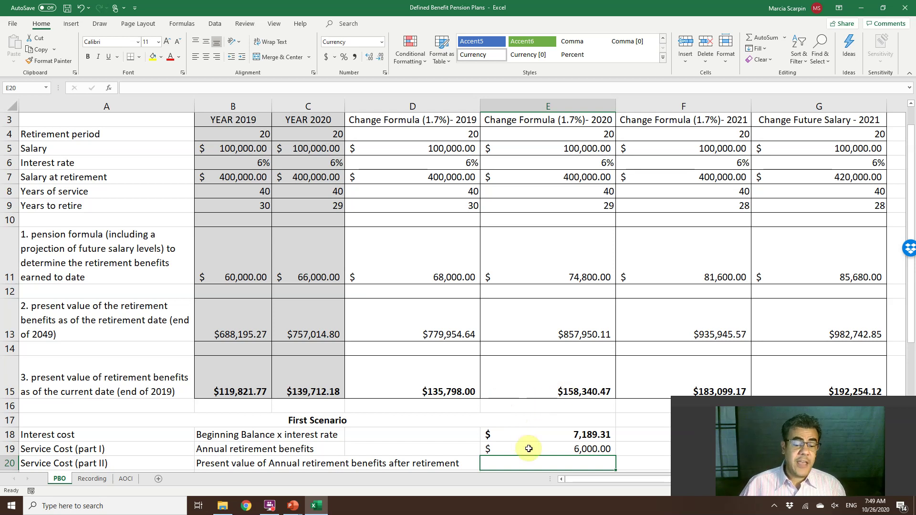
{"action": "left_click", "coordinate": [545, 445]}
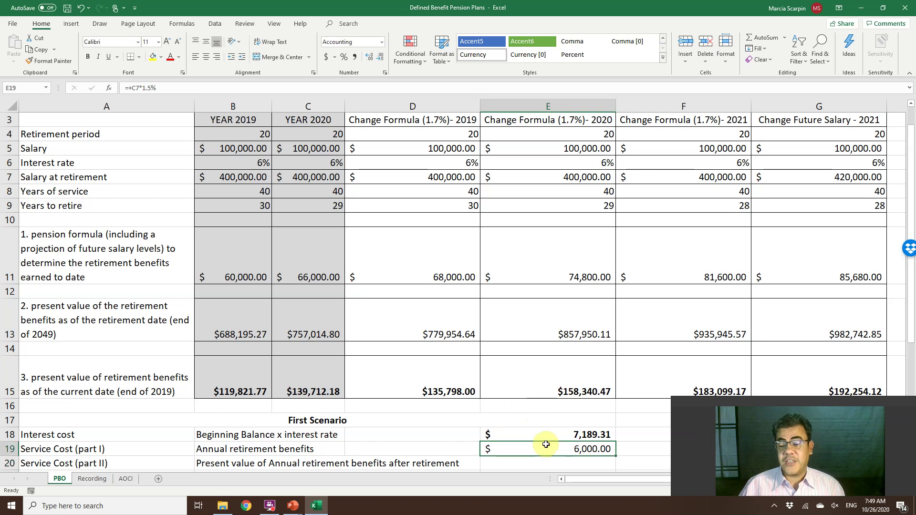
Step: Cross-check the annual retirement benefits by entering the formula +C11-B11 in F19
{"action": "left_click", "coordinate": [641, 447]}
{"action": "type", "text": "+"}
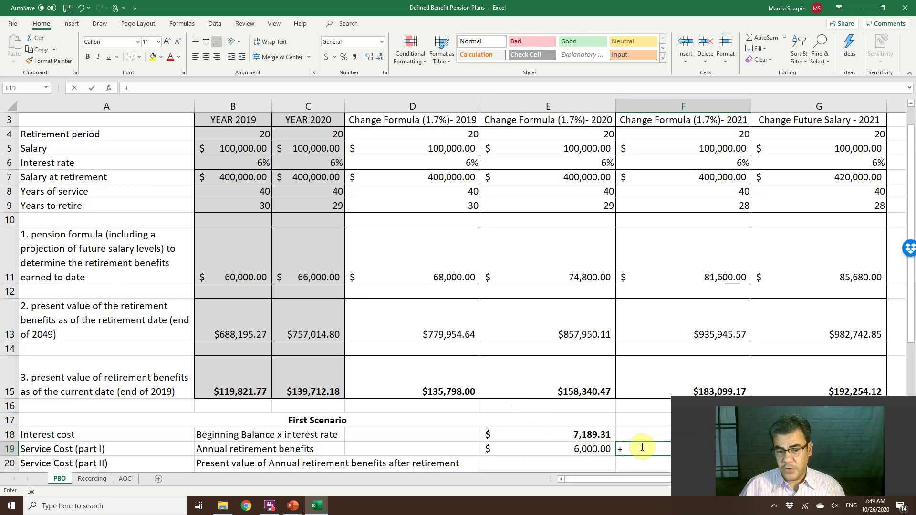
{"action": "left_click", "coordinate": [307, 263]}
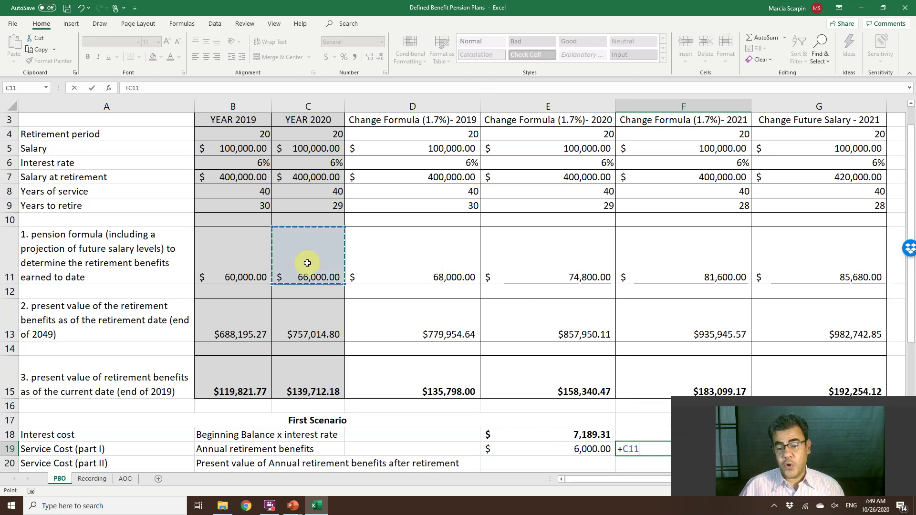
{"action": "type", "text": "-"}
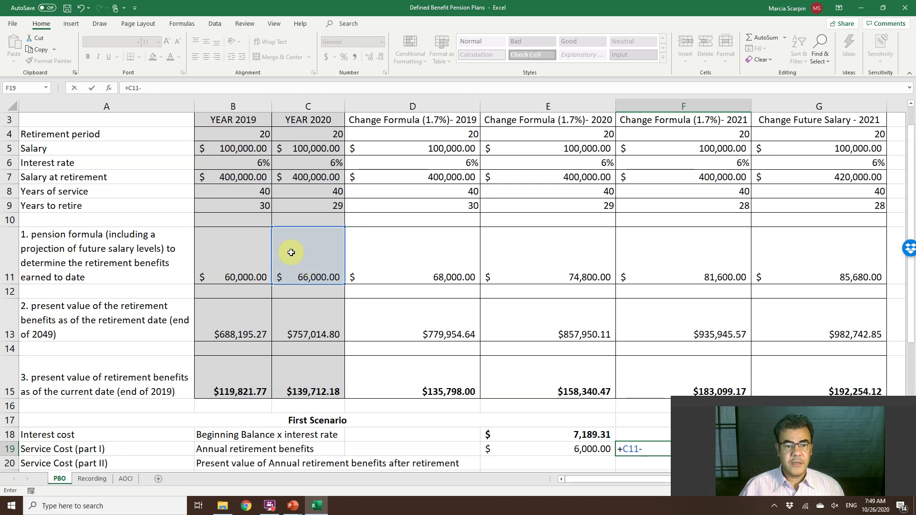
{"action": "left_click", "coordinate": [238, 257]}
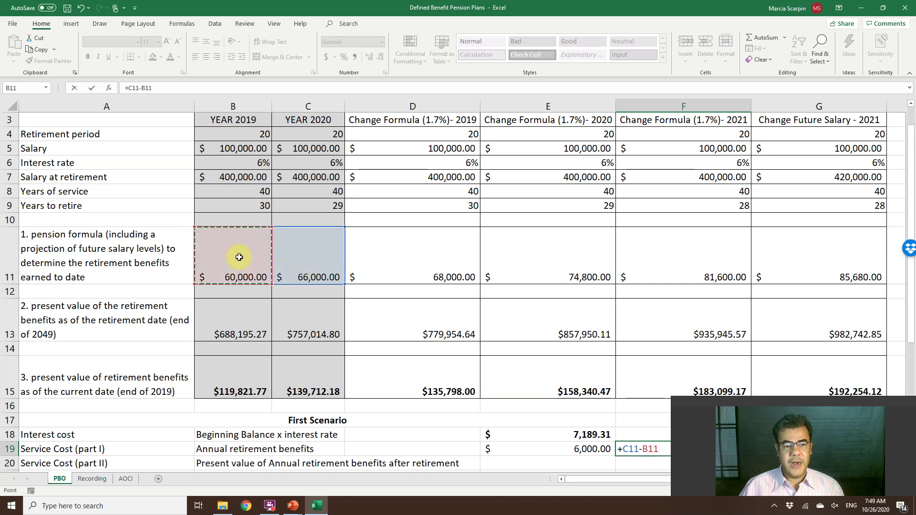
{"action": "key", "text": "Return"}
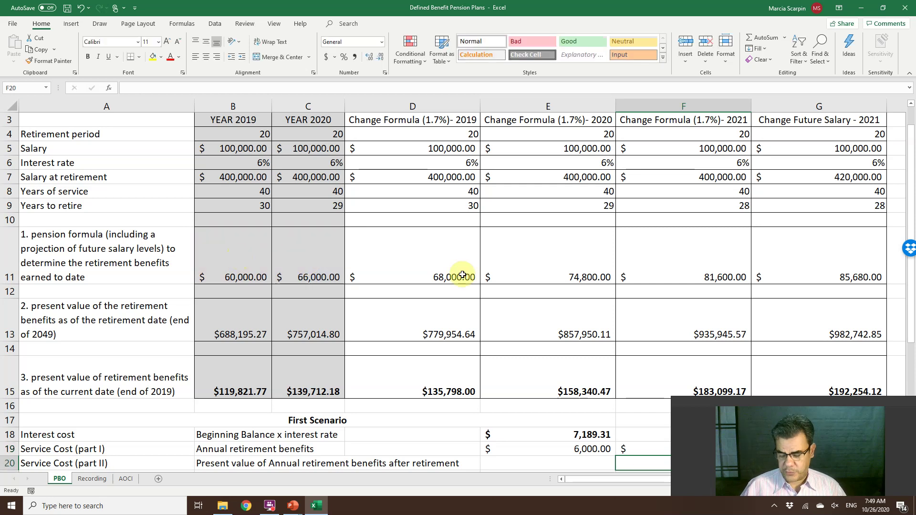
{"action": "key", "text": "Right"}
{"action": "key", "text": "Right"}
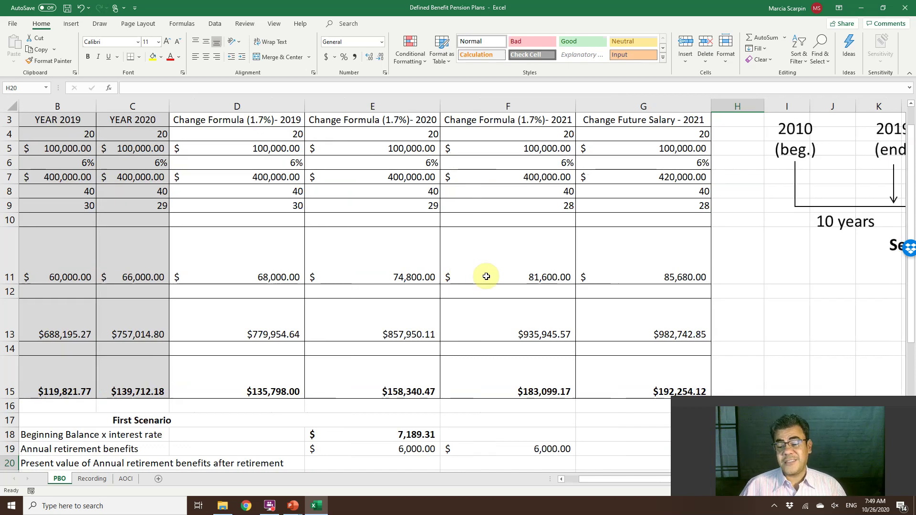
Step: Clear the cross-check formula from F19 and return to the annual retirement benefits in E19
{"action": "left_click", "coordinate": [479, 451]}
{"action": "type", "text": "=+C11-B11"}
{"action": "key", "text": "ctrl+Return"}
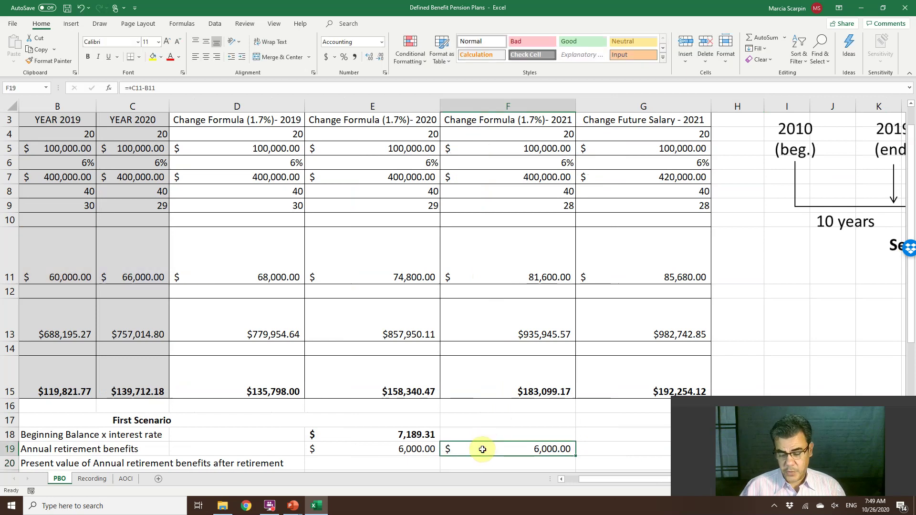
{"action": "key", "text": "Left"}
{"action": "key", "text": "Left"}
{"action": "key", "text": "Left"}
{"action": "key", "text": "Left"}
{"action": "key", "text": "Left"}
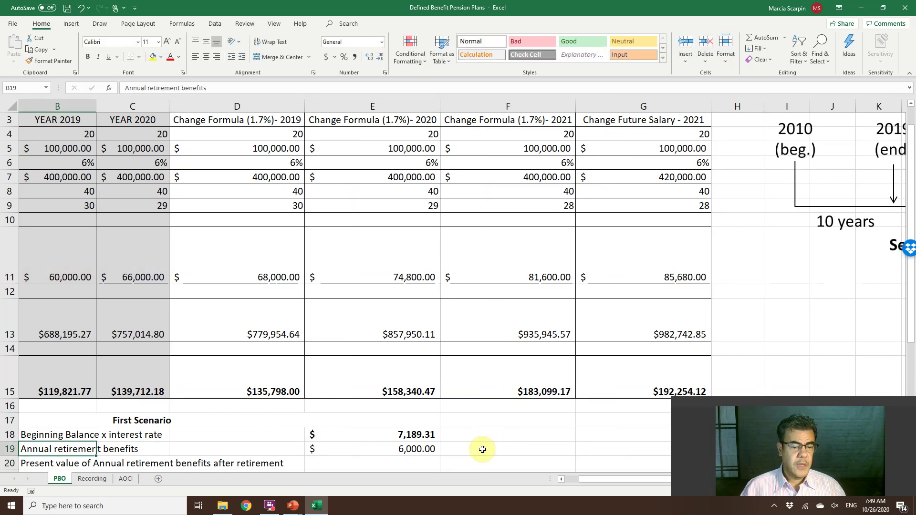
{"action": "key", "text": "Right"}
{"action": "key", "text": "Right"}
{"action": "key", "text": "Right"}
{"action": "key", "text": "Right"}
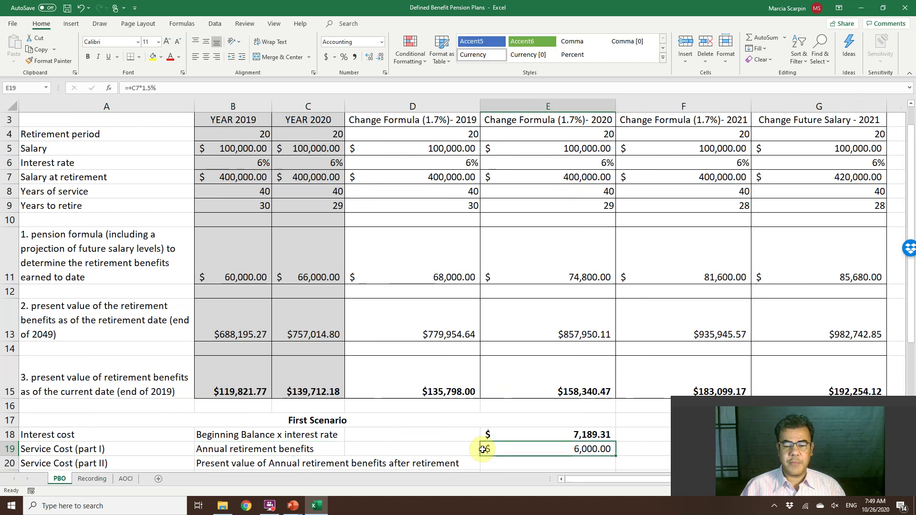
Step: Examine the service and retirement periods on the timeline, along with the retirement-date present value description in A13
{"action": "key", "text": "Down"}
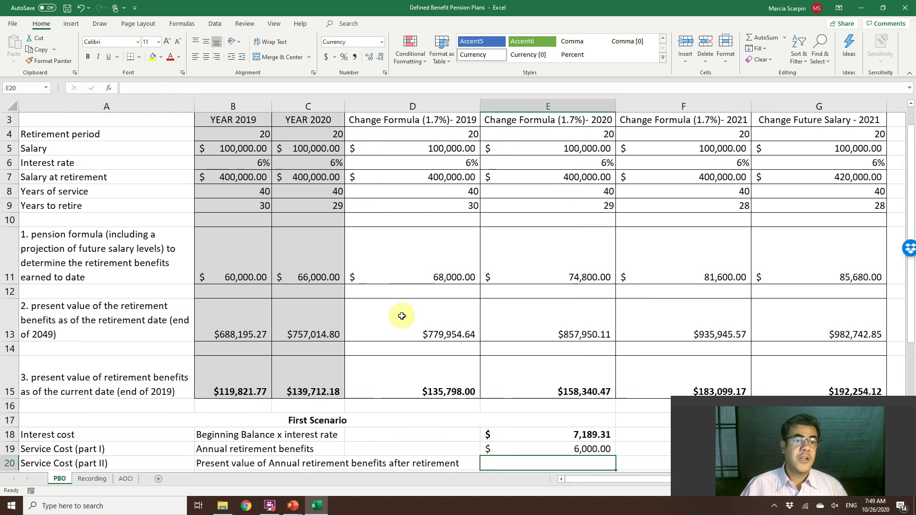
{"action": "left_click", "coordinate": [183, 23]}
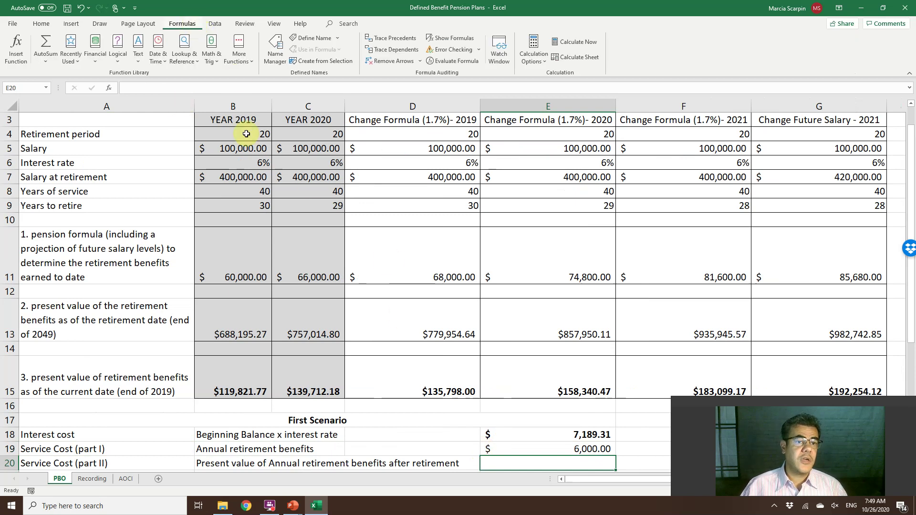
{"action": "key", "text": "Right"}
{"action": "key", "text": "Right"}
{"action": "key", "text": "Right"}
{"action": "key", "text": "Right"}
{"action": "key", "text": "Right"}
{"action": "key", "text": "Right"}
{"action": "key", "text": "Right"}
{"action": "key", "text": "Right"}
{"action": "key", "text": "Right"}
{"action": "key", "text": "Right"}
{"action": "key", "text": "Right"}
{"action": "key", "text": "Right"}
{"action": "key", "text": "Right"}
{"action": "key", "text": "Right"}
{"action": "key", "text": "Right"}
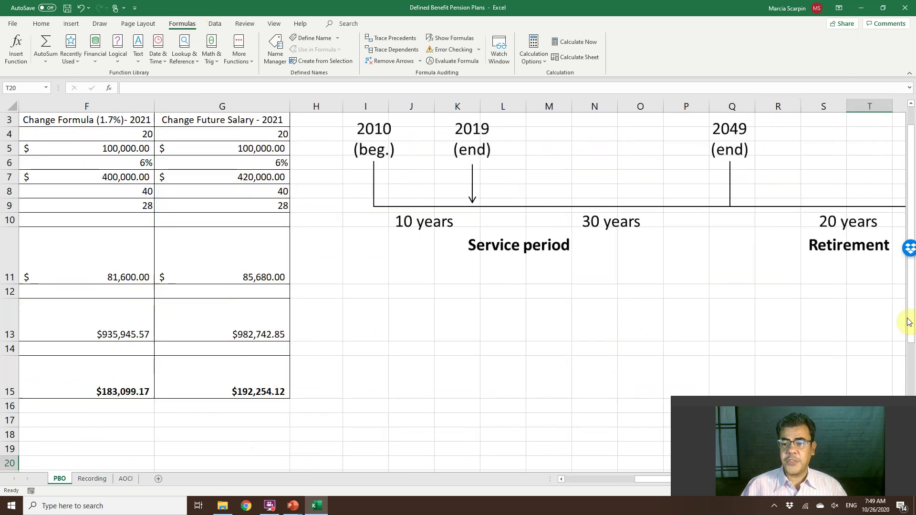
{"action": "key", "text": "Right"}
{"action": "key", "text": "Right"}
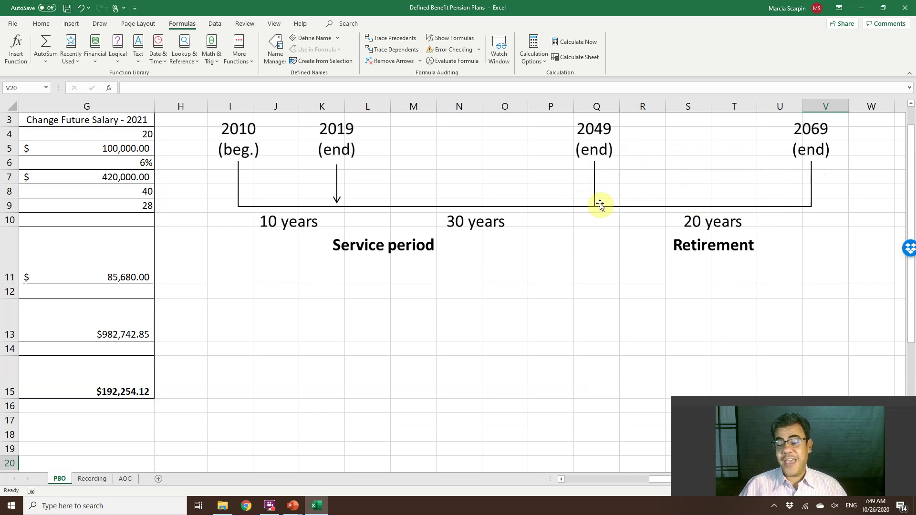
{"action": "scroll", "coordinate": [600, 206], "scroll_direction": "left", "scroll_amount": 3}
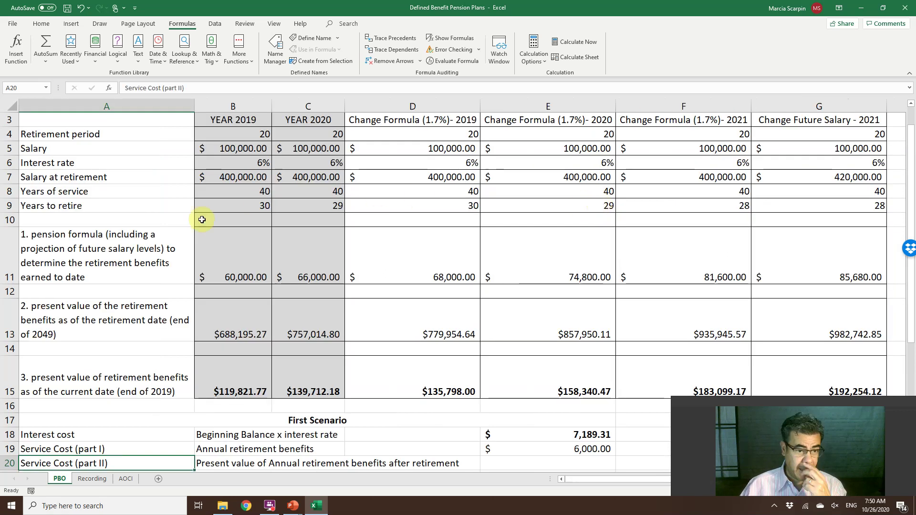
{"action": "left_click", "coordinate": [115, 310]}
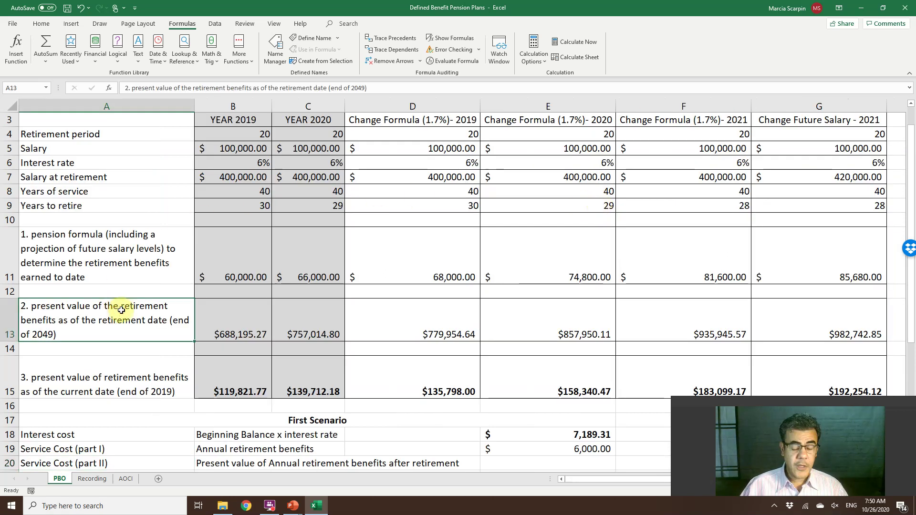
Step: Insert the PV function from the All category in E20 for Service Cost (part II)
{"action": "left_click", "coordinate": [557, 464]}
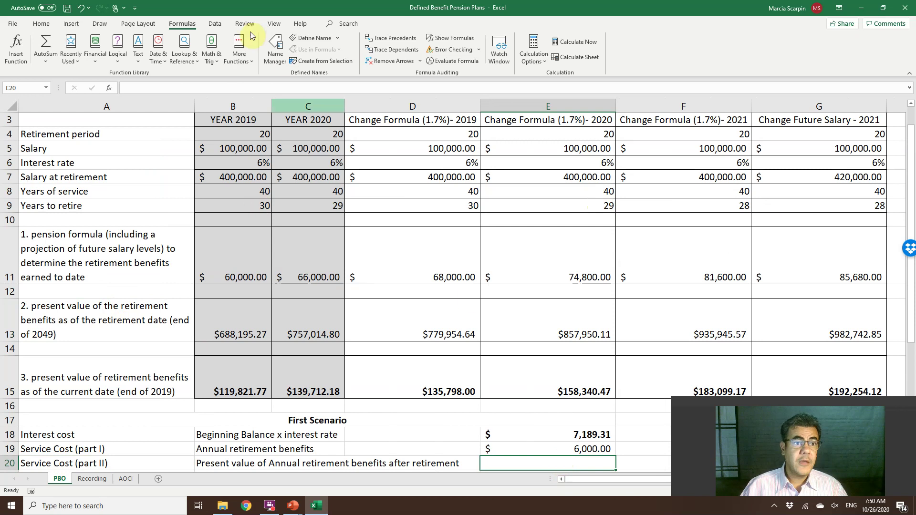
{"action": "left_click", "coordinate": [16, 46]}
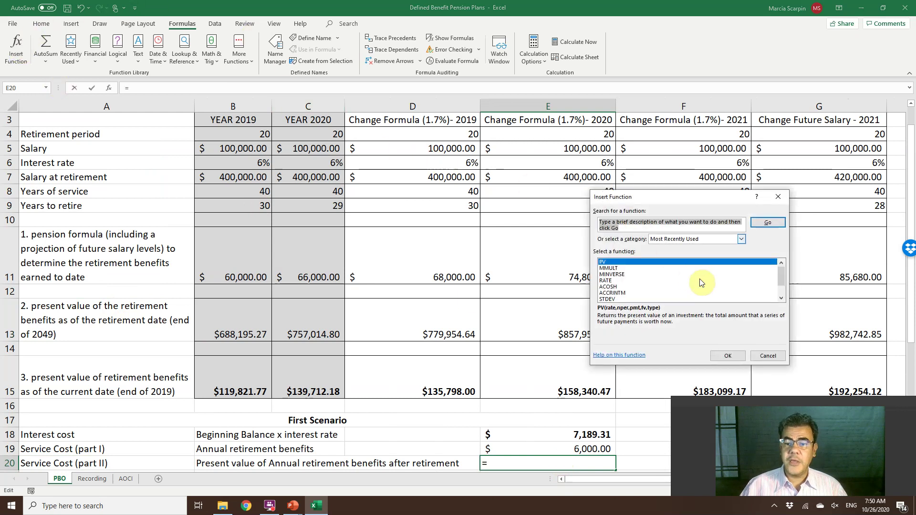
{"action": "left_click", "coordinate": [667, 238]}
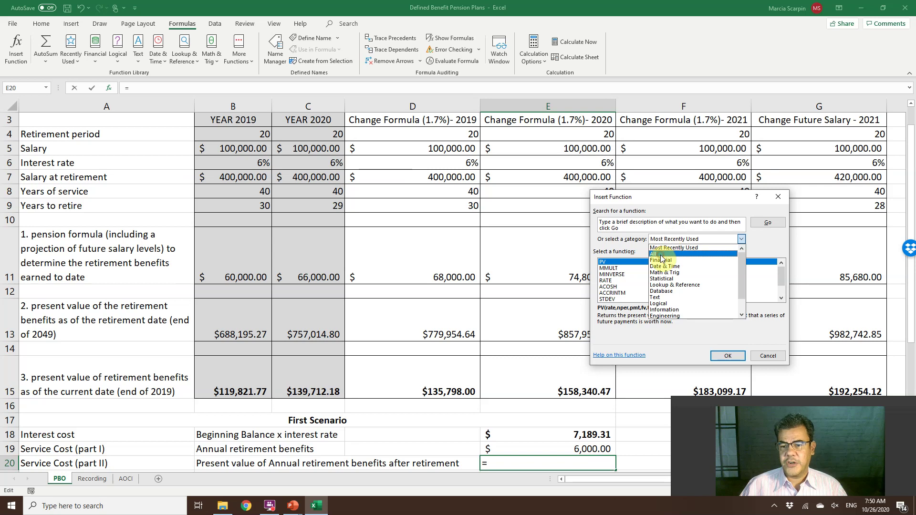
{"action": "left_click", "coordinate": [661, 255]}
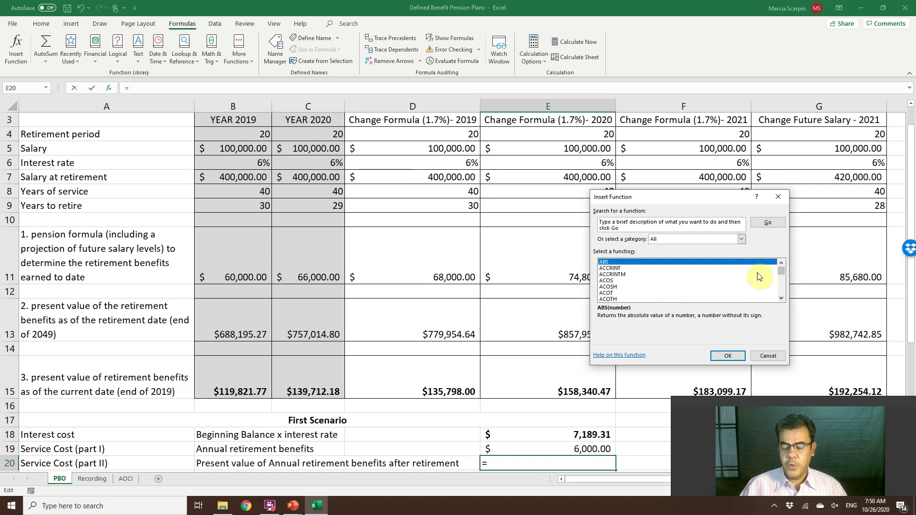
{"action": "key", "text": "p"}
{"action": "scroll", "coordinate": [714, 270], "scroll_direction": "down", "scroll_amount": 4}
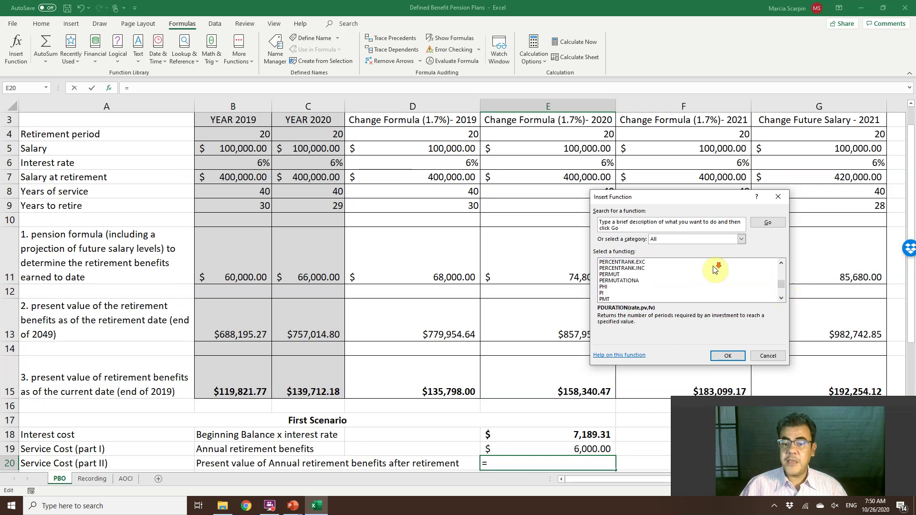
{"action": "scroll", "coordinate": [714, 270], "scroll_direction": "down", "scroll_amount": 4}
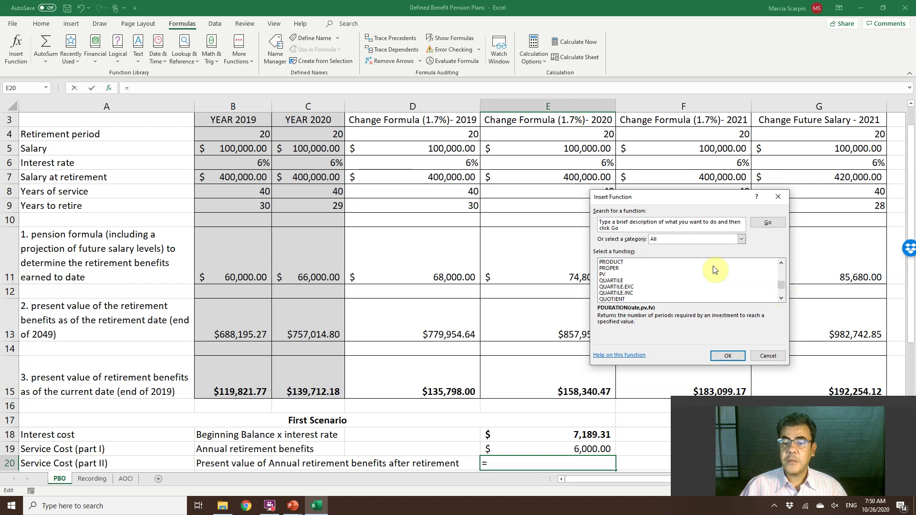
{"action": "left_click", "coordinate": [603, 274]}
{"action": "left_click", "coordinate": [726, 354]}
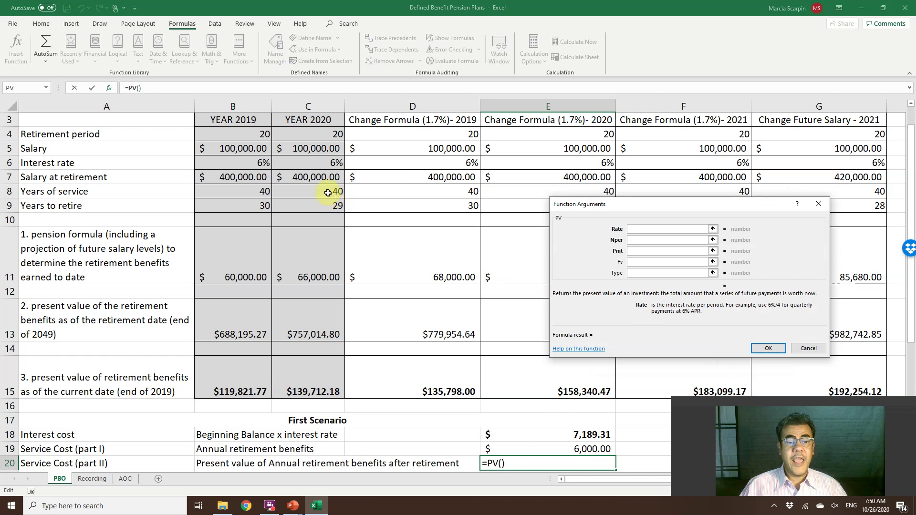
Step: Complete the PV function in E20 with C6 as rate, C4 as number of periods and -E19 as payment
{"action": "left_click", "coordinate": [325, 162]}
{"action": "key", "text": "Tab"}
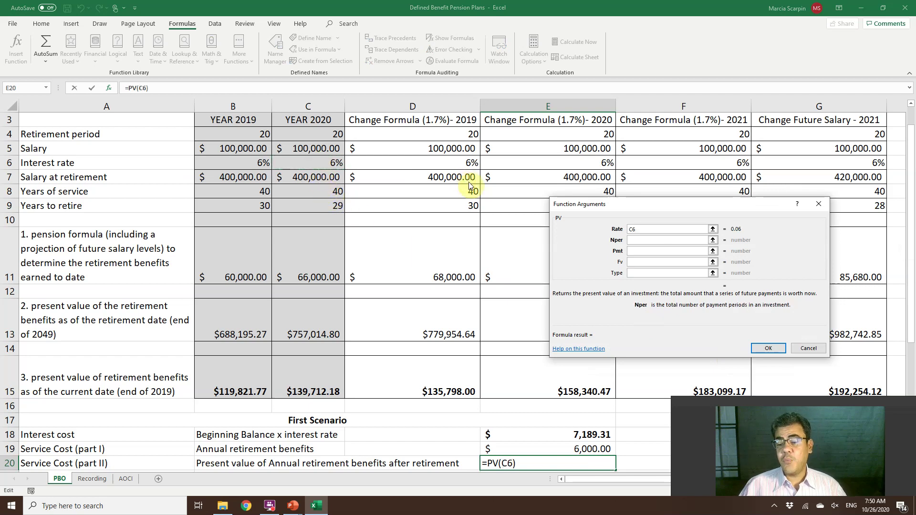
{"action": "left_click", "coordinate": [325, 133]}
{"action": "key", "text": "Tab"}
{"action": "type", "text": "-"}
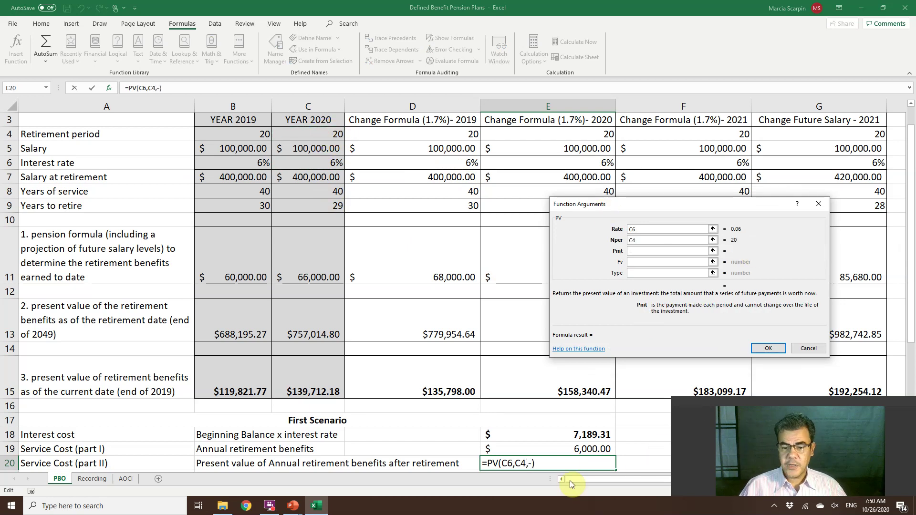
{"action": "left_click", "coordinate": [563, 449]}
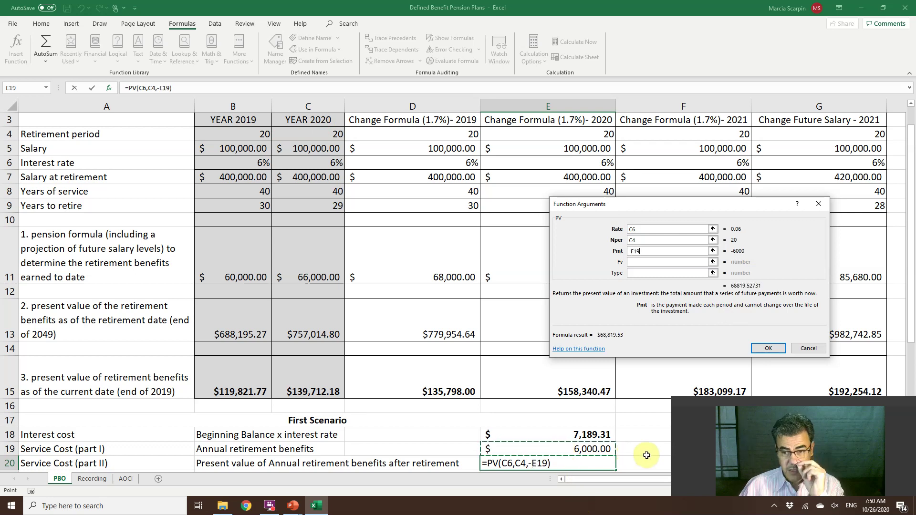
{"action": "left_click", "coordinate": [766, 348]}
Step: Review the 2020 years to retire in C9 and the service period on the timeline for discounting Service Cost (final)
{"action": "scroll", "coordinate": [599, 431], "scroll_direction": "down", "scroll_amount": 1}
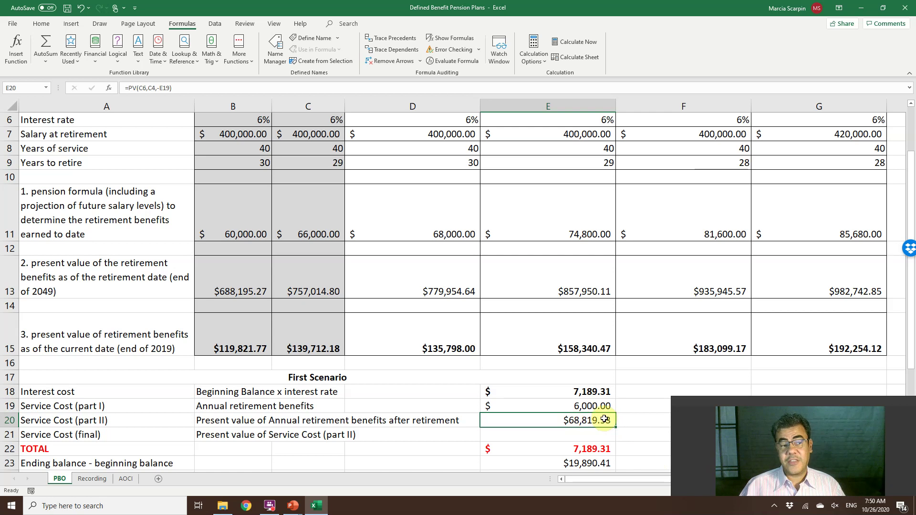
{"action": "left_click", "coordinate": [580, 437]}
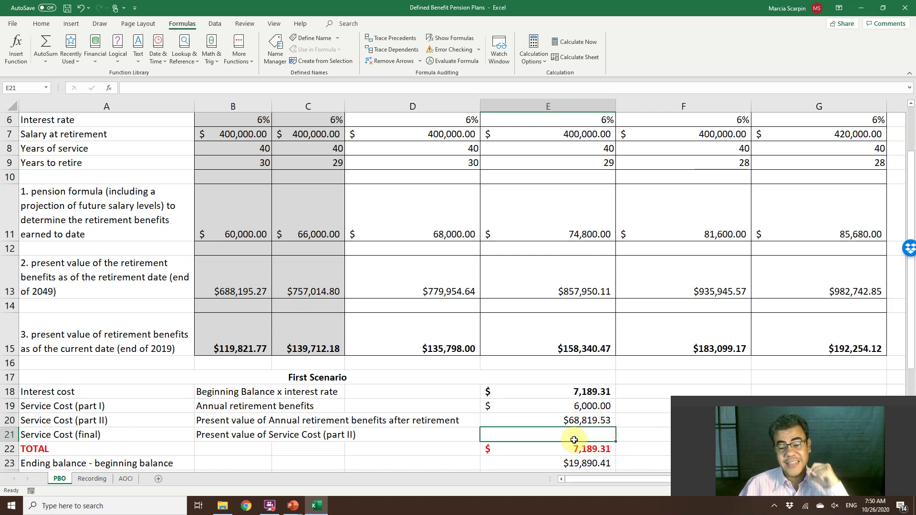
{"action": "left_click", "coordinate": [310, 166]}
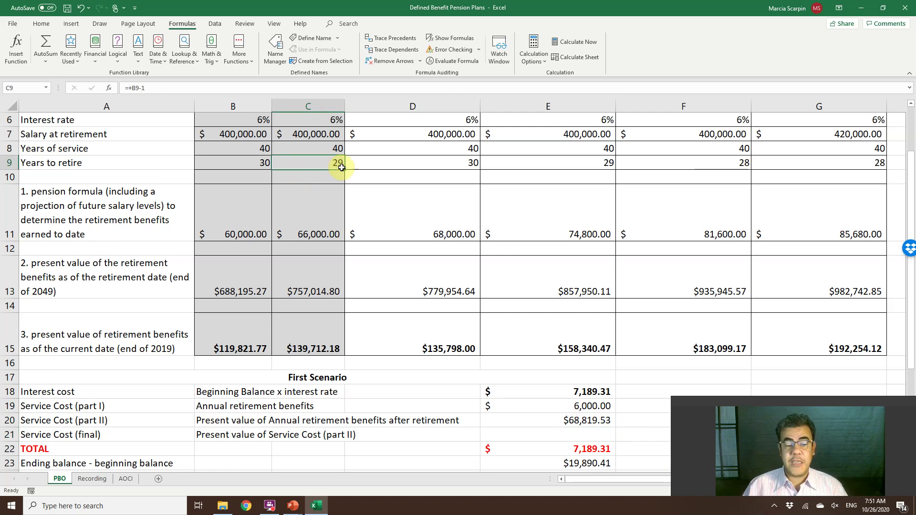
{"action": "left_click", "coordinate": [604, 435]}
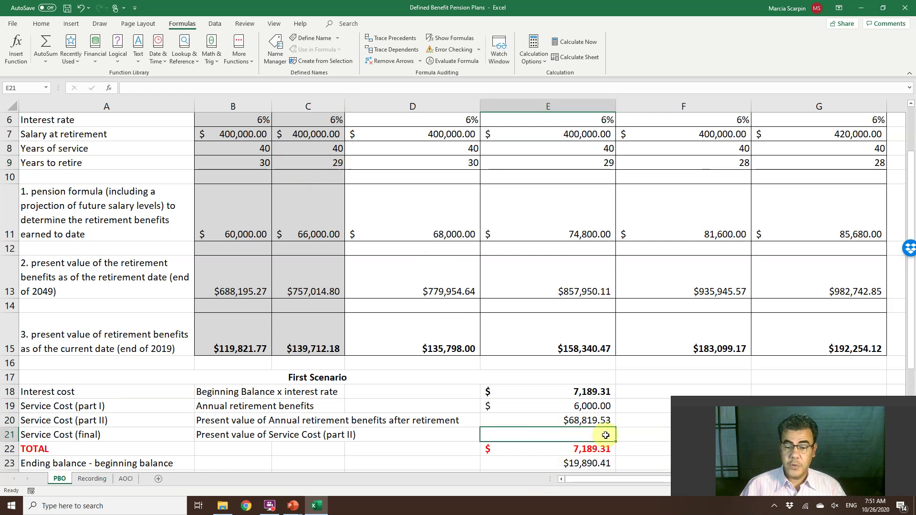
{"action": "key", "text": "Right"}
{"action": "key", "text": "Right"}
{"action": "key", "text": "Right"}
{"action": "key", "text": "Right"}
{"action": "key", "text": "Right"}
{"action": "key", "text": "Right"}
{"action": "key", "text": "Right"}
{"action": "key", "text": "Right"}
{"action": "key", "text": "Right"}
{"action": "key", "text": "Right"}
{"action": "key", "text": "Right"}
{"action": "key", "text": "Right"}
{"action": "key", "text": "Right"}
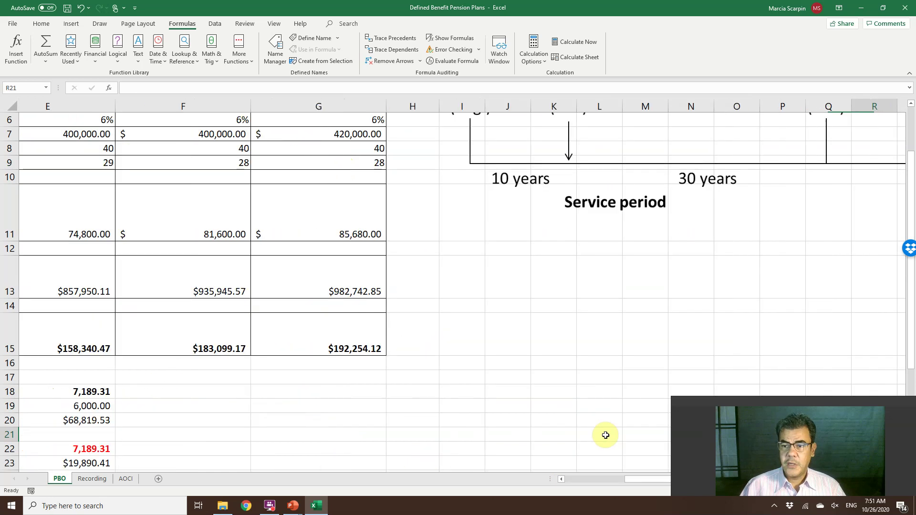
{"action": "scroll", "coordinate": [744, 215], "scroll_direction": "up", "scroll_amount": 2}
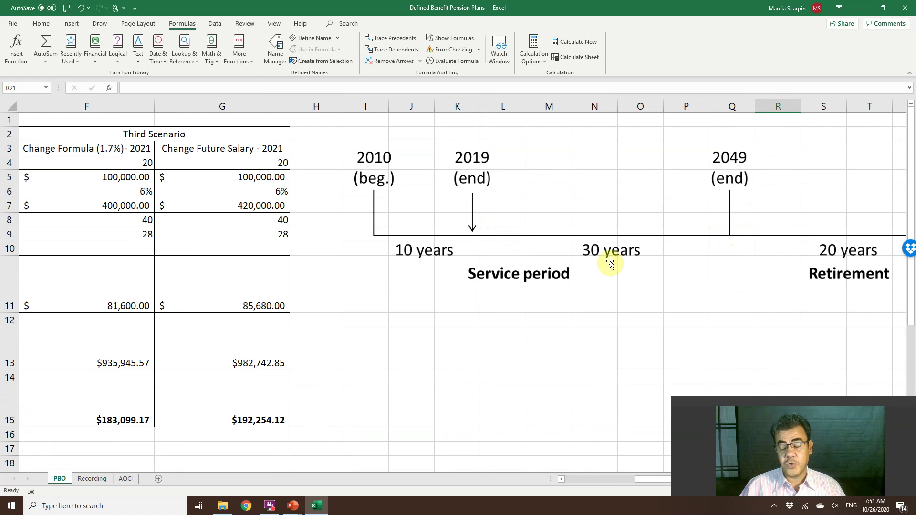
Step: Insert the PV function in E21 for Service Cost (final), choosing it from the most recently used functions
{"action": "key", "text": "Home"}
{"action": "scroll", "coordinate": [484, 282], "scroll_direction": "down", "scroll_amount": 2}
{"action": "left_click", "coordinate": [559, 375]}
{"action": "left_click", "coordinate": [16, 36]}
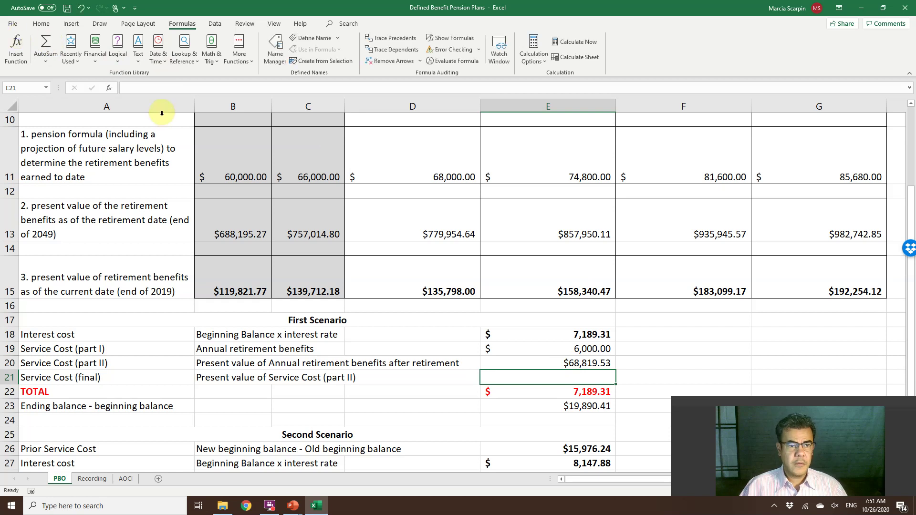
{"action": "left_click", "coordinate": [673, 238]}
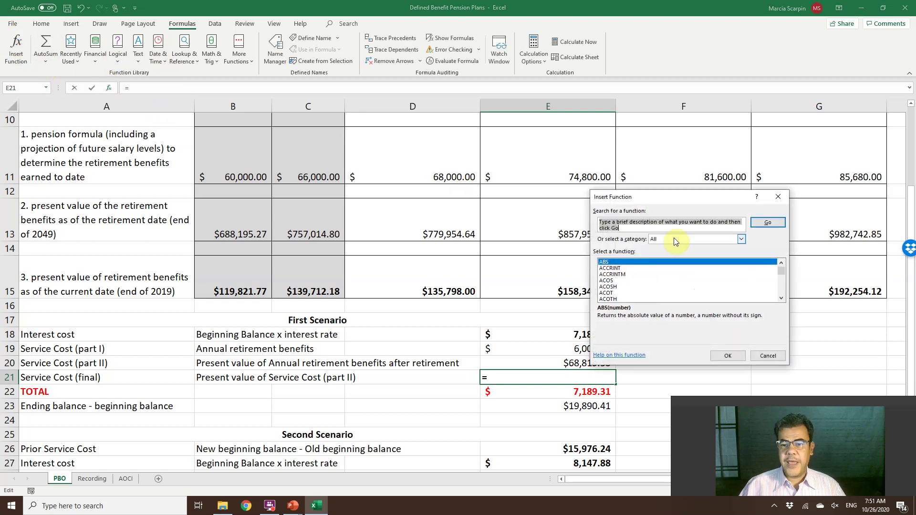
{"action": "left_click", "coordinate": [668, 247]}
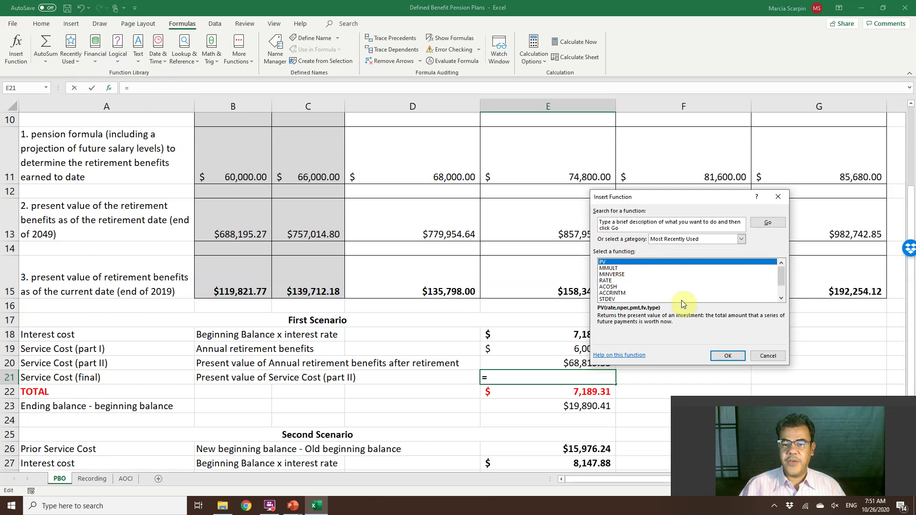
{"action": "left_click", "coordinate": [724, 356]}
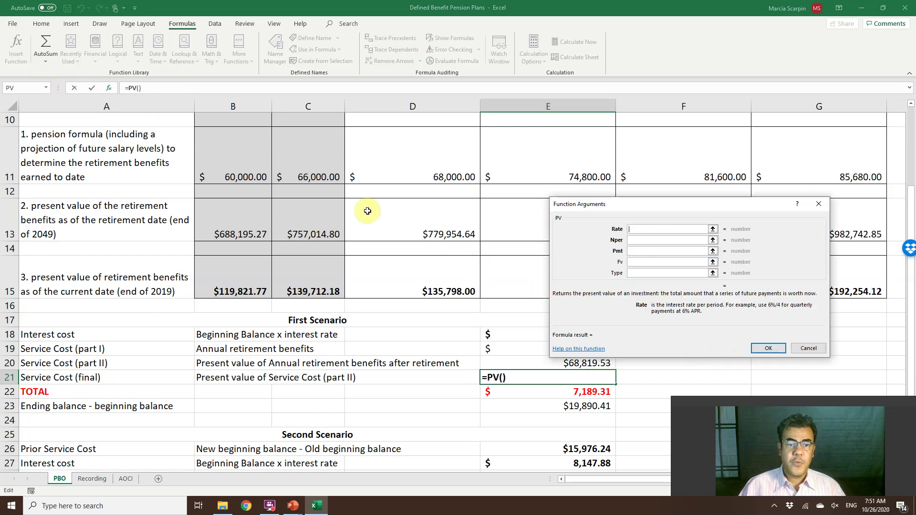
Step: Complete the PV function in E21 with C6 as rate, C9 as number of periods and -E20 as future value
{"action": "scroll", "coordinate": [353, 210], "scroll_direction": "up", "scroll_amount": 2}
{"action": "left_click", "coordinate": [319, 150]}
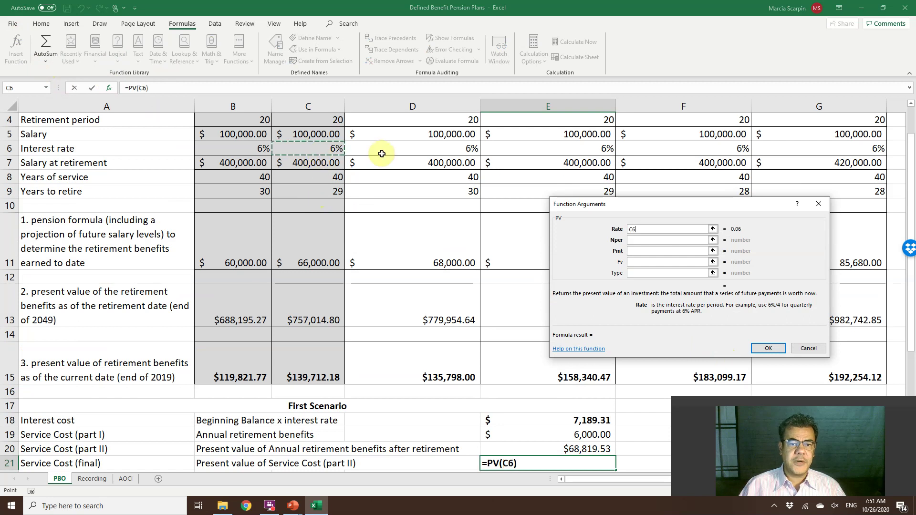
{"action": "key", "text": "Tab"}
{"action": "left_click", "coordinate": [332, 191]}
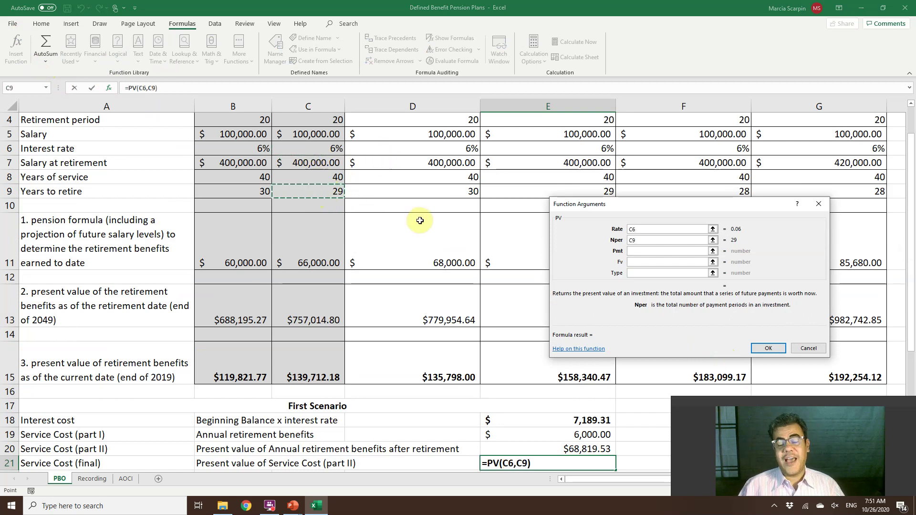
{"action": "key", "text": "Tab"}
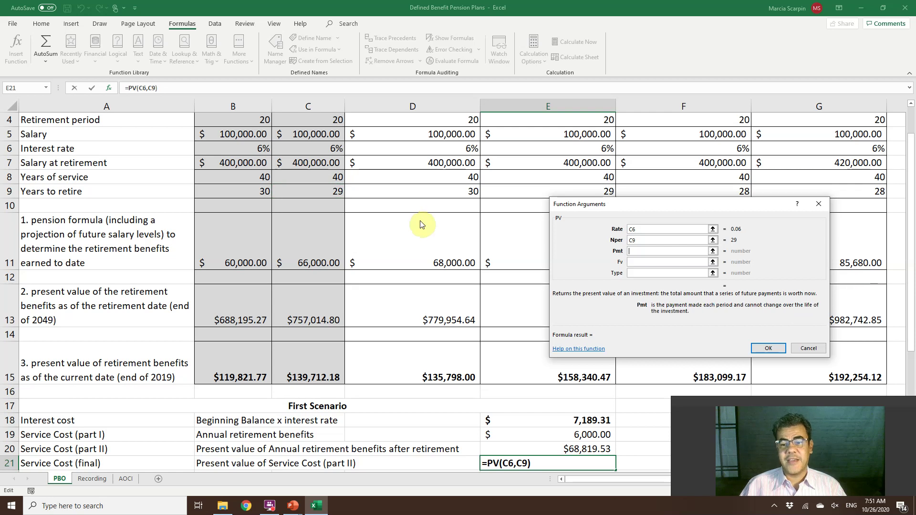
{"action": "key", "text": "Tab"}
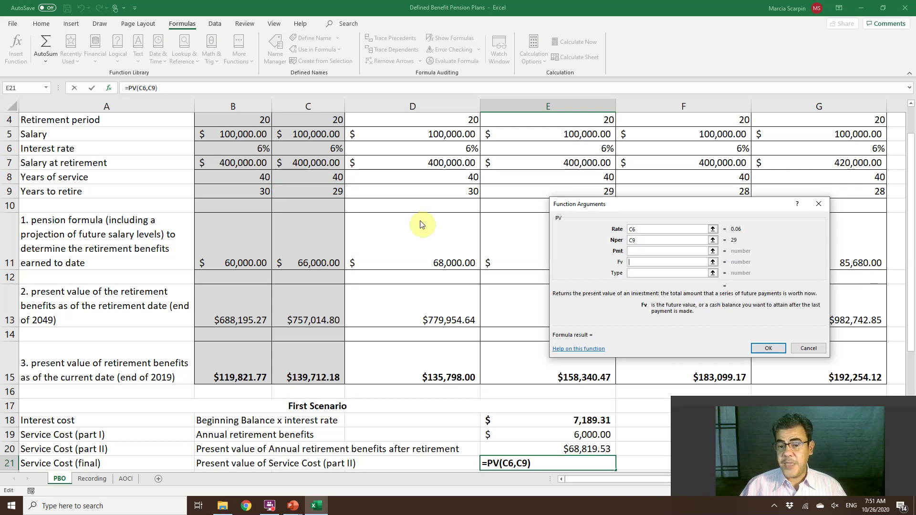
{"action": "type", "text": "-"}
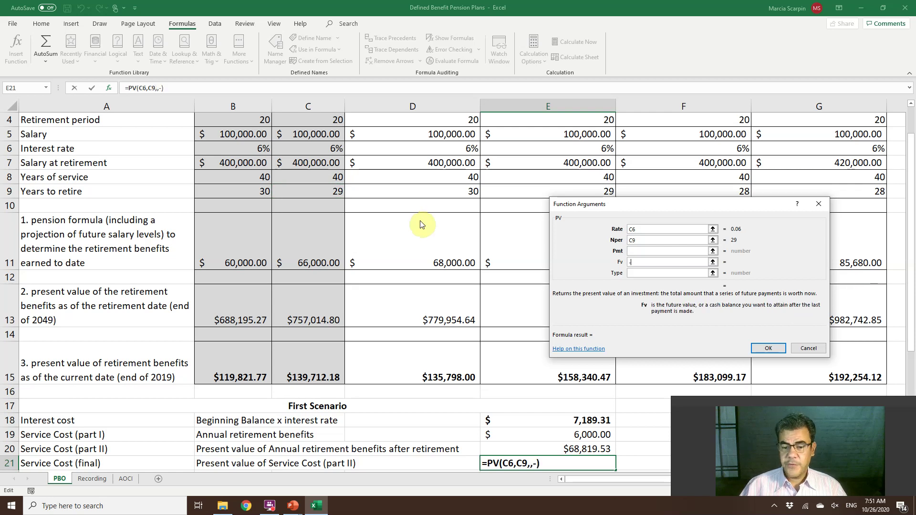
{"action": "left_click", "coordinate": [567, 450]}
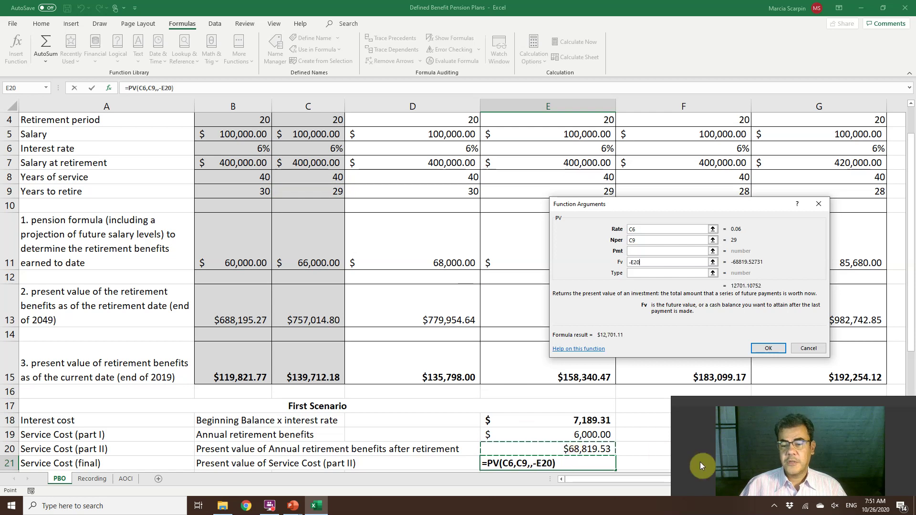
{"action": "left_click", "coordinate": [769, 349]}
Step: Review the 2019 and 2020 present values in B15 and C15 alongside the First Scenario total
{"action": "scroll", "coordinate": [628, 380], "scroll_direction": "down", "scroll_amount": 1}
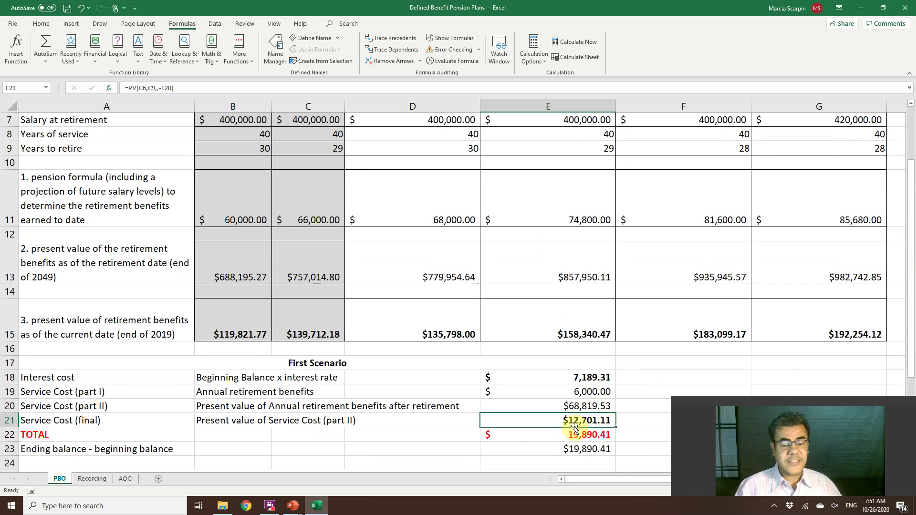
{"action": "left_click", "coordinate": [241, 320]}
{"action": "left_click", "coordinate": [301, 321]}
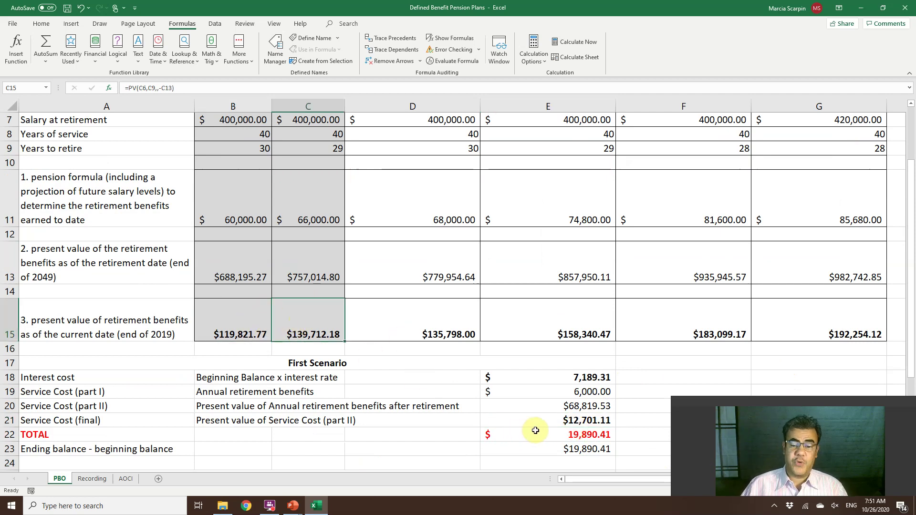
Step: Fill the final service cost in E21, the interest cost in E18 and the TOTAL in E22 with yellow
{"action": "left_click", "coordinate": [567, 422]}
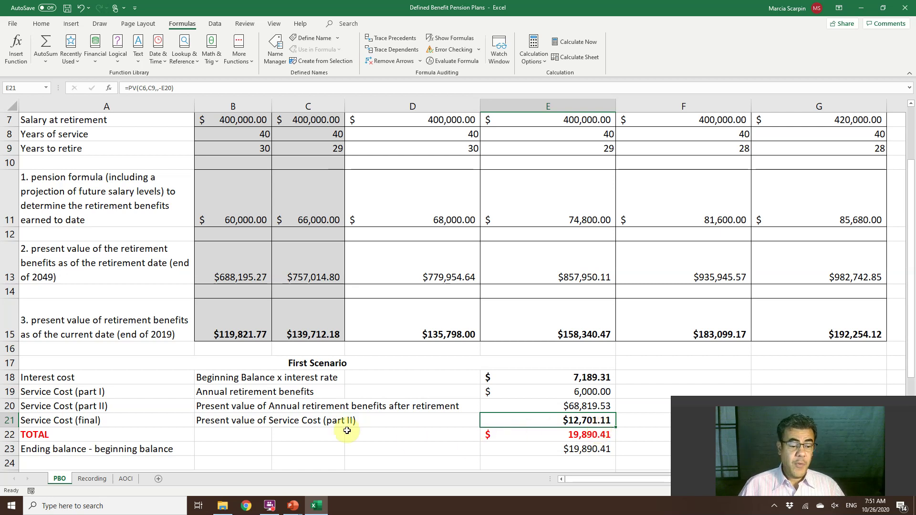
{"action": "left_click", "coordinate": [47, 25]}
{"action": "left_click", "coordinate": [153, 57]}
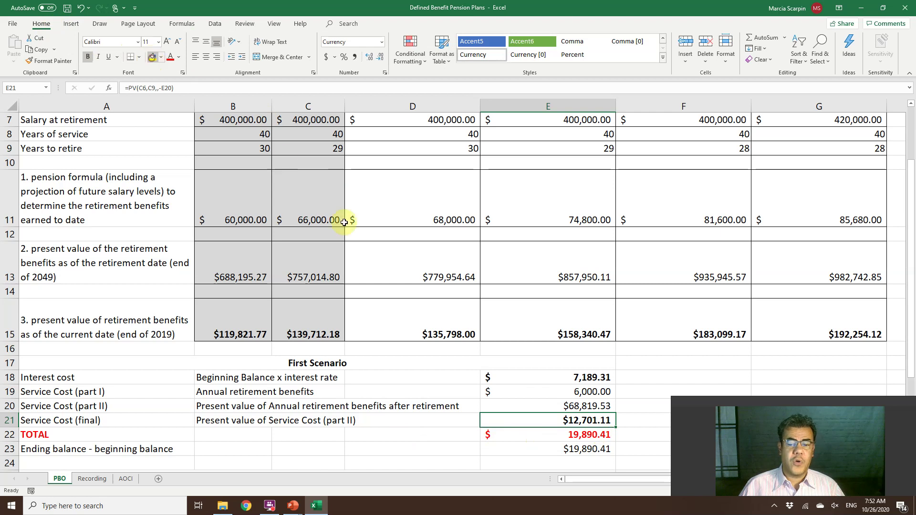
{"action": "left_click", "coordinate": [568, 376]}
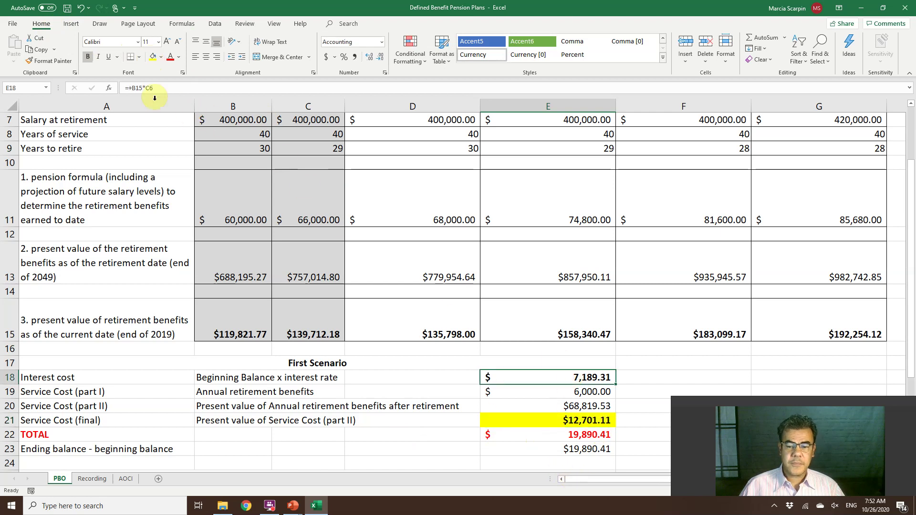
{"action": "left_click", "coordinate": [153, 59]}
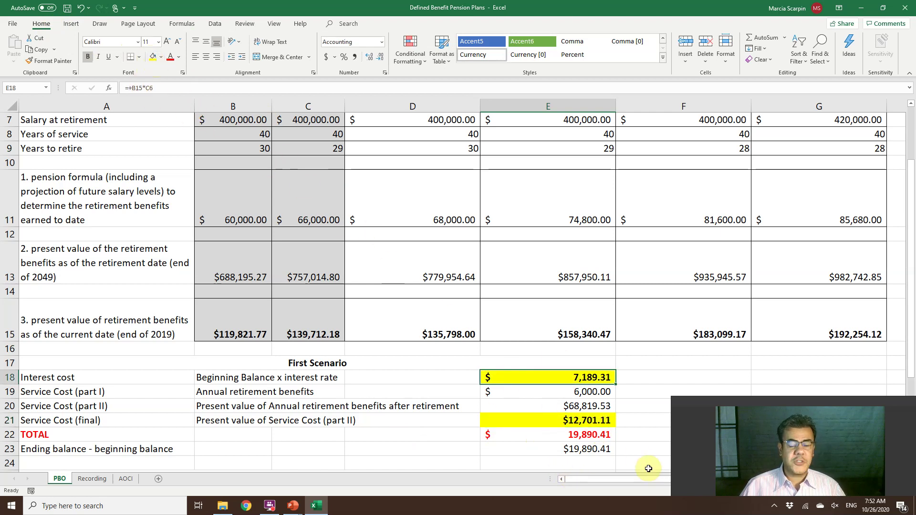
{"action": "double_click", "coordinate": [572, 434]}
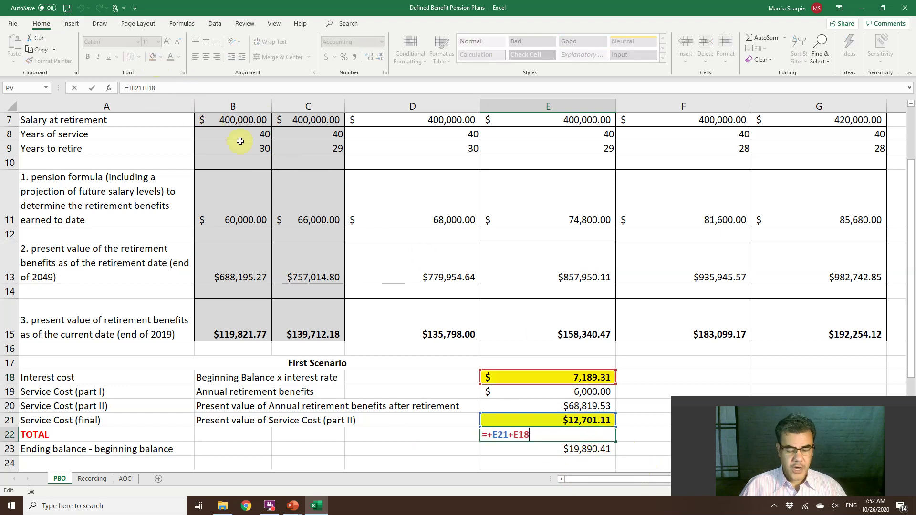
{"action": "key", "text": "Escape"}
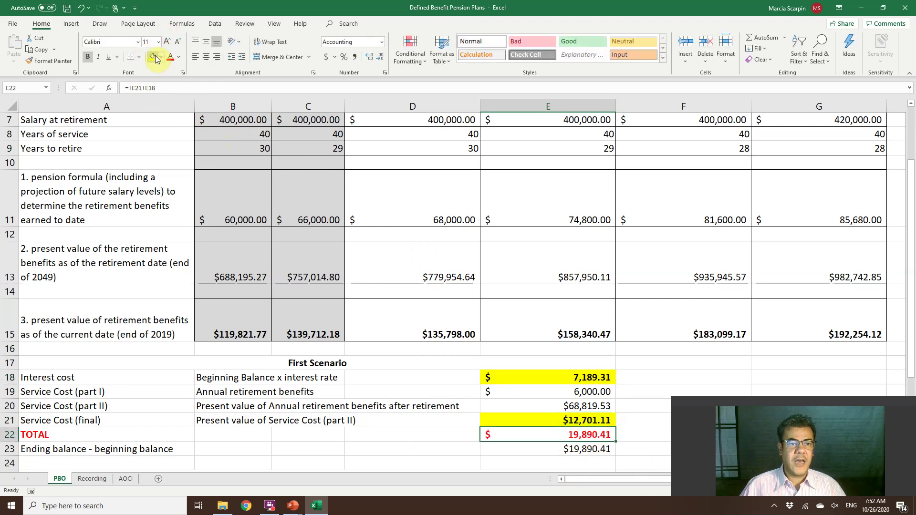
{"action": "left_click", "coordinate": [154, 59]}
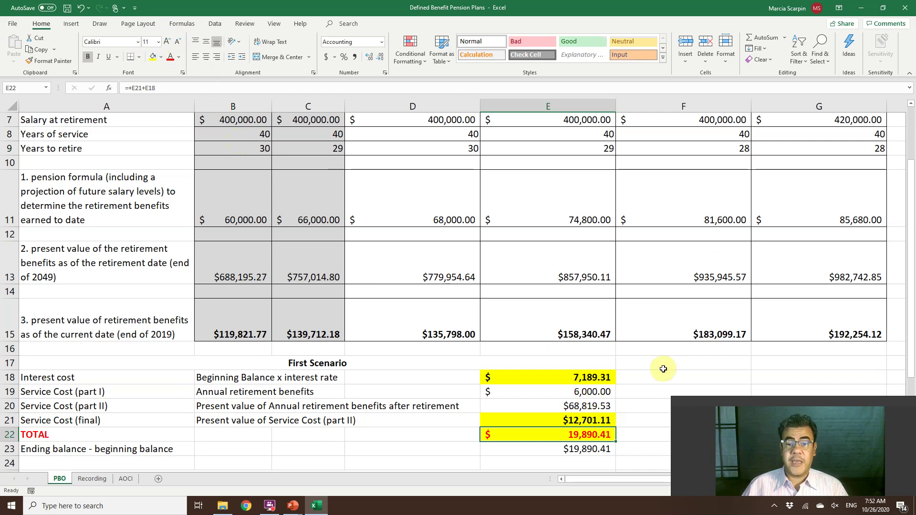
Step: Examine the Second Scenario's formula change in D3 and the Third Scenario's salaries at retirement in F7 and G7
{"action": "scroll", "coordinate": [716, 265], "scroll_direction": "up", "scroll_amount": 2}
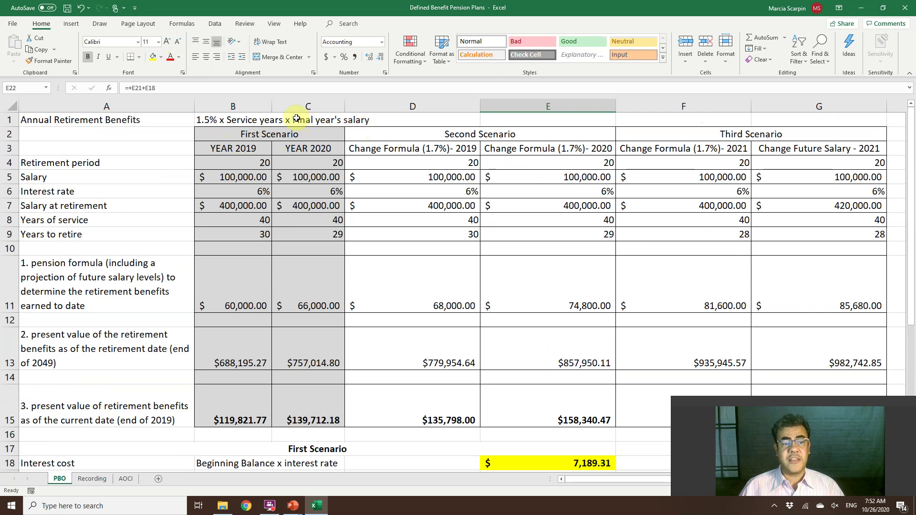
{"action": "double_click", "coordinate": [398, 148]}
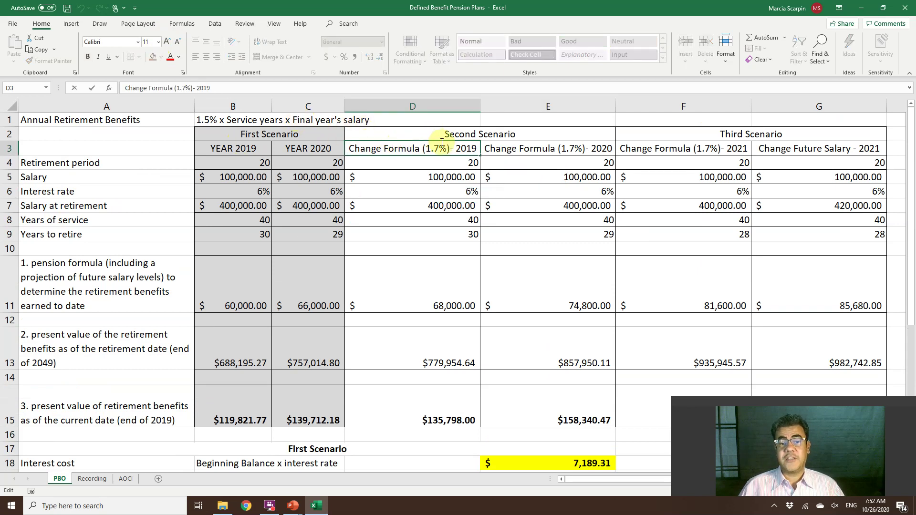
{"action": "key", "text": "Escape"}
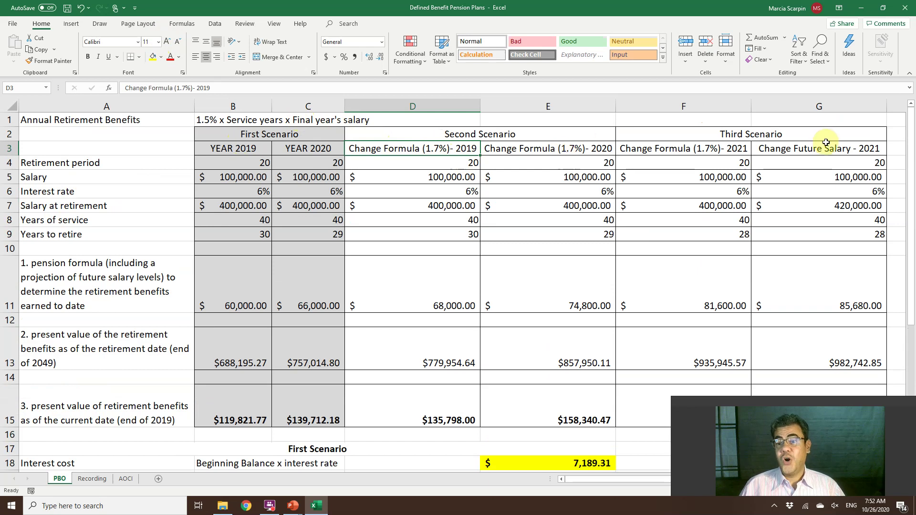
{"action": "left_click_drag", "start_coordinate": [754, 129], "coordinate": [779, 194]}
{"action": "left_click", "coordinate": [783, 205]}
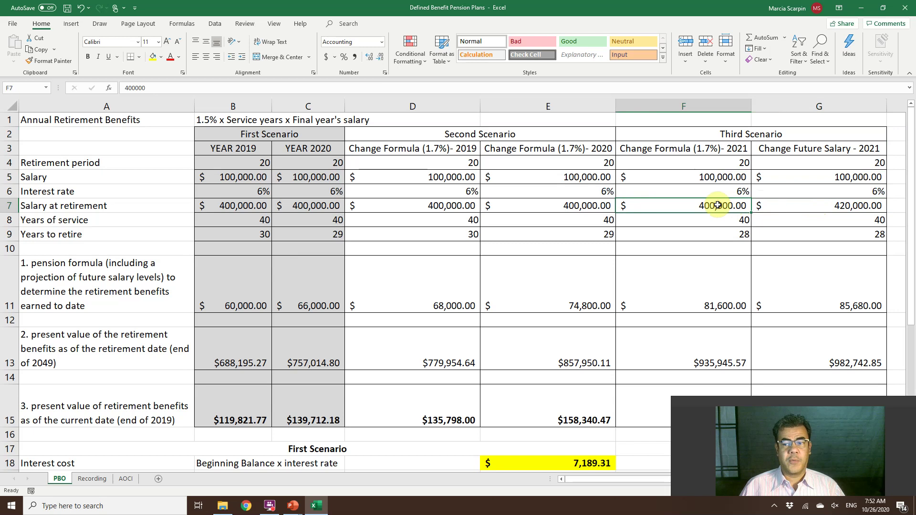
{"action": "double_click", "coordinate": [810, 211]}
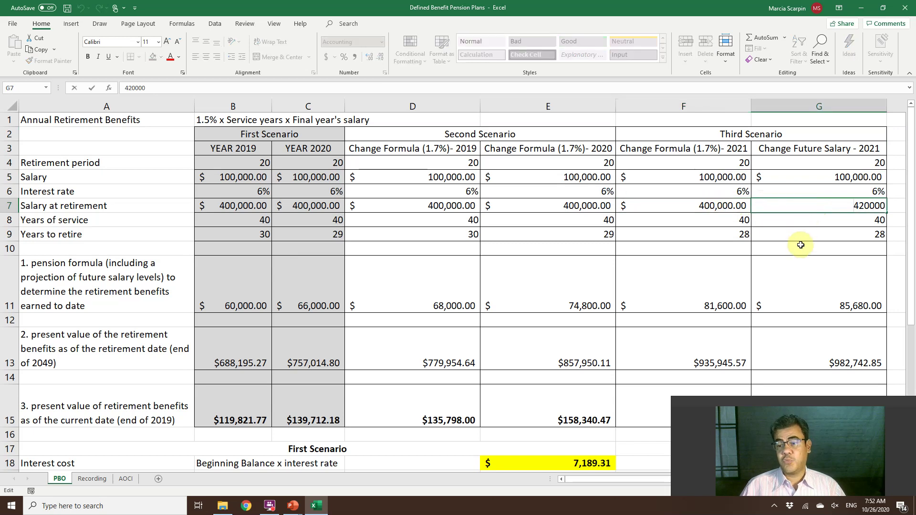
{"action": "key", "text": "Escape"}
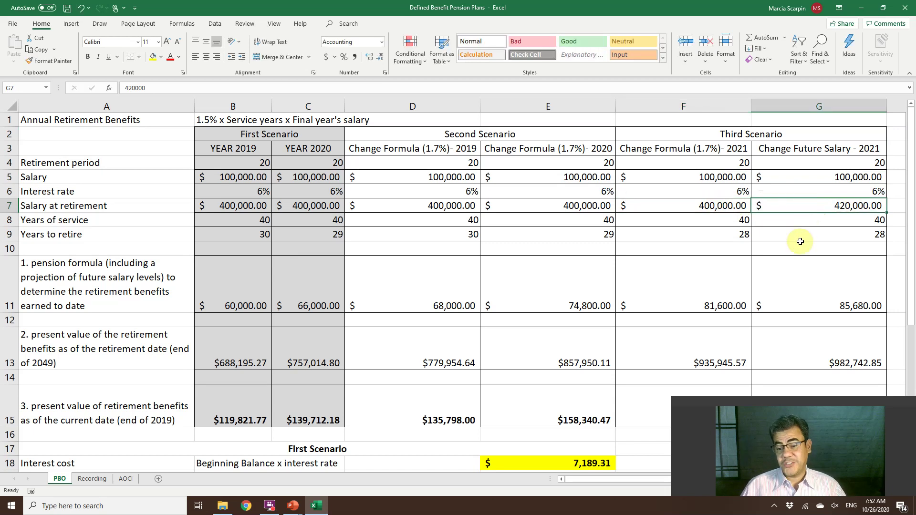
Step: Check the TOTAL in E22 against the ending minus beginning balance in E23, reviewing interest cost in E18 and final service cost in E21
{"action": "scroll", "coordinate": [640, 319], "scroll_direction": "down", "scroll_amount": 2}
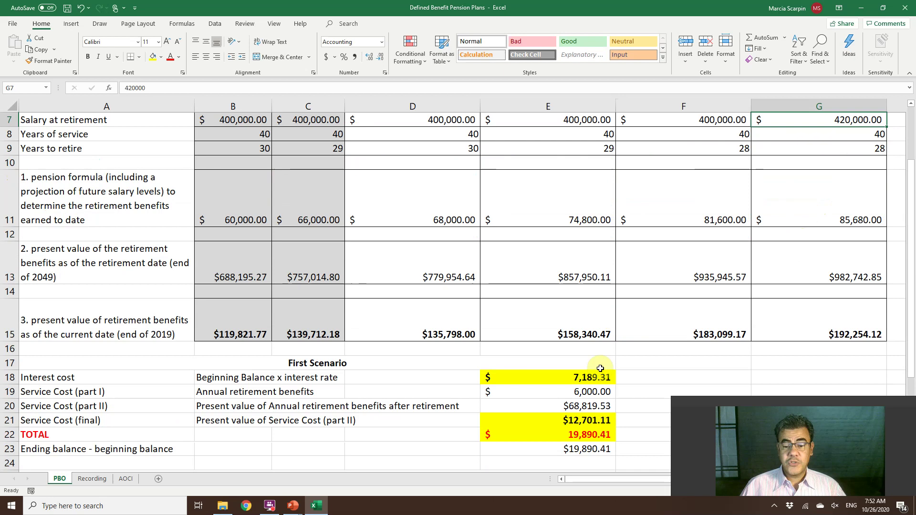
{"action": "double_click", "coordinate": [565, 439]}
{"action": "key", "text": "Escape"}
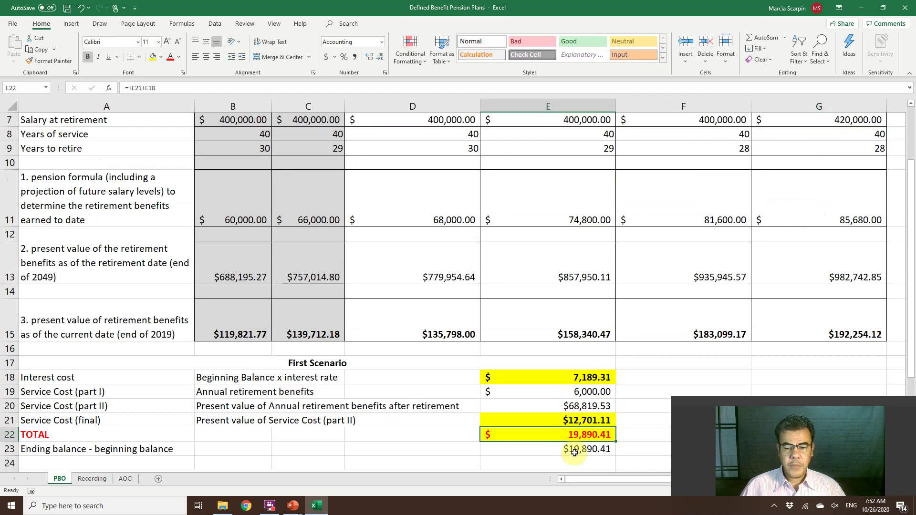
{"action": "left_click", "coordinate": [588, 454]}
{"action": "double_click", "coordinate": [588, 453]}
{"action": "key", "text": "Return"}
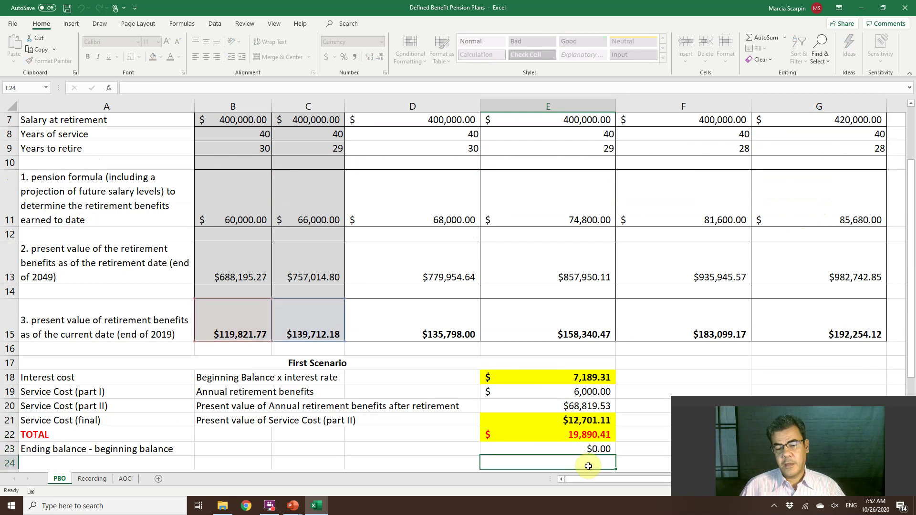
{"action": "left_click", "coordinate": [567, 378]}
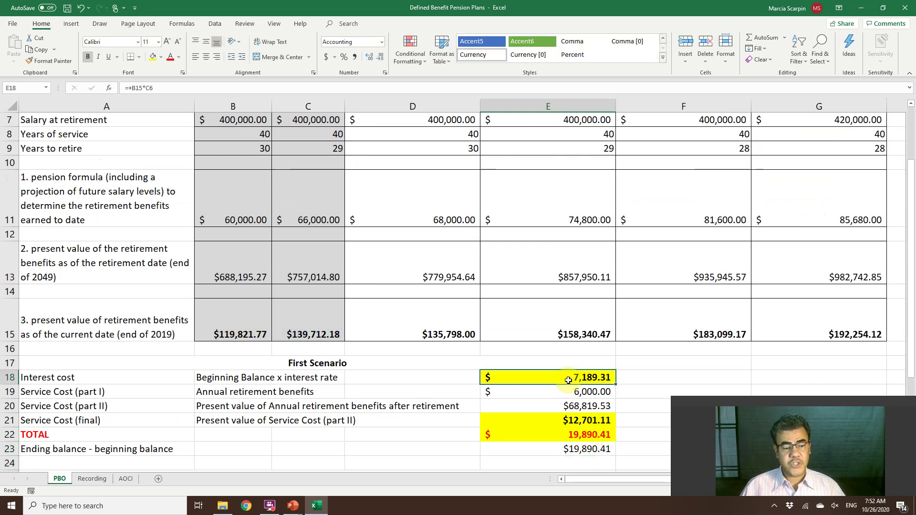
{"action": "left_click", "coordinate": [566, 419]}
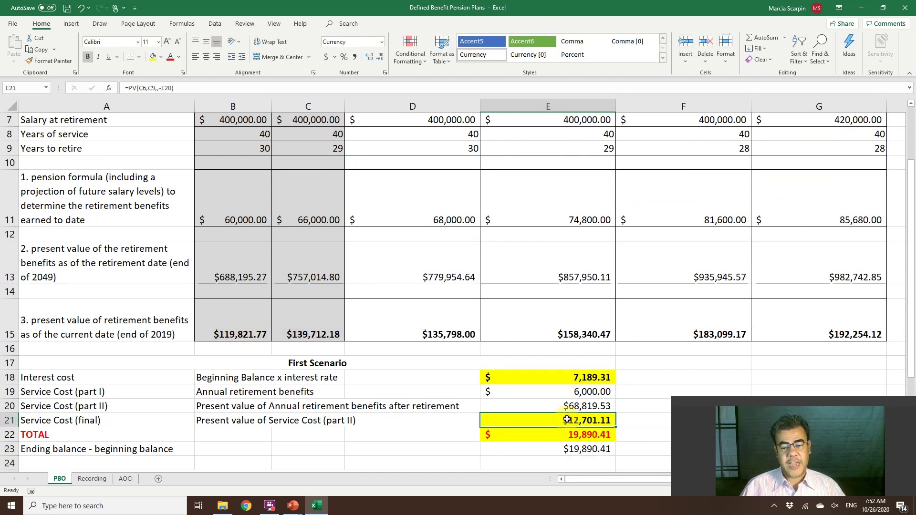
{"action": "left_click", "coordinate": [566, 450]}
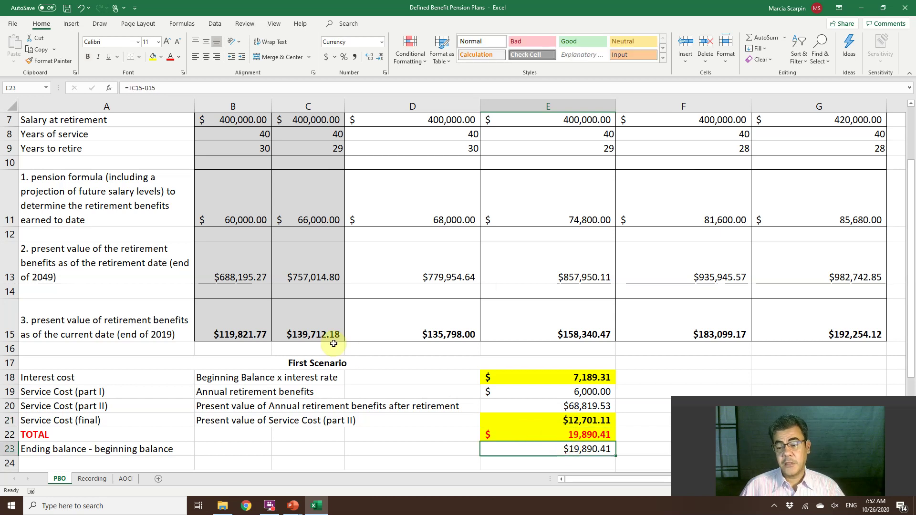
Step: Switch to the PowerPoint slide show on events that might cause change in the PBO balance
{"action": "key", "text": "alt+Tab"}
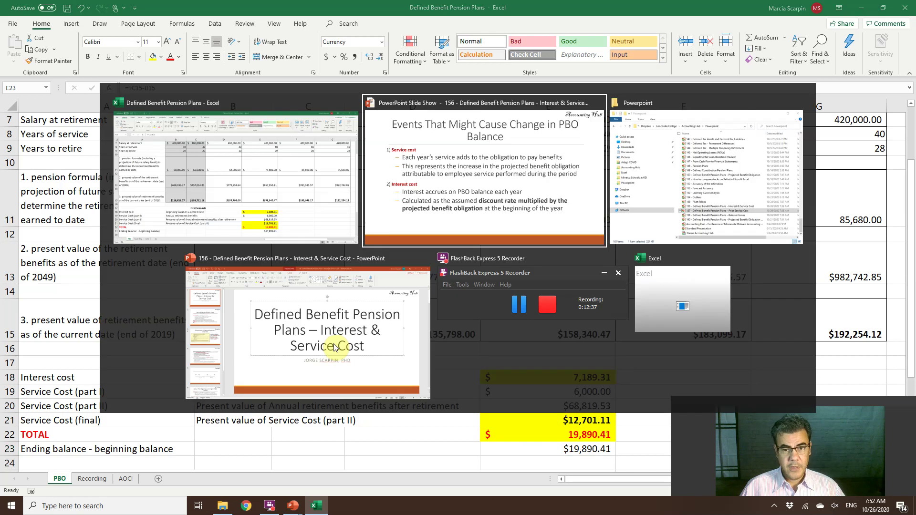